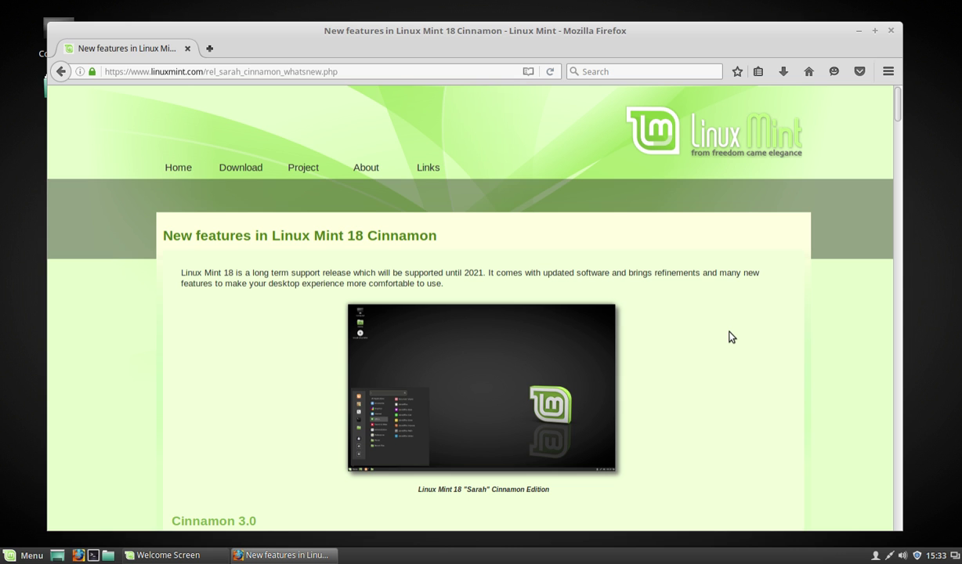
- Scroll the Linux Mint 18 features page from Cinnamon 3.0 down to the LTS strategy section
scroll(729, 337, down, 2)
scroll(729, 337, down, 3)
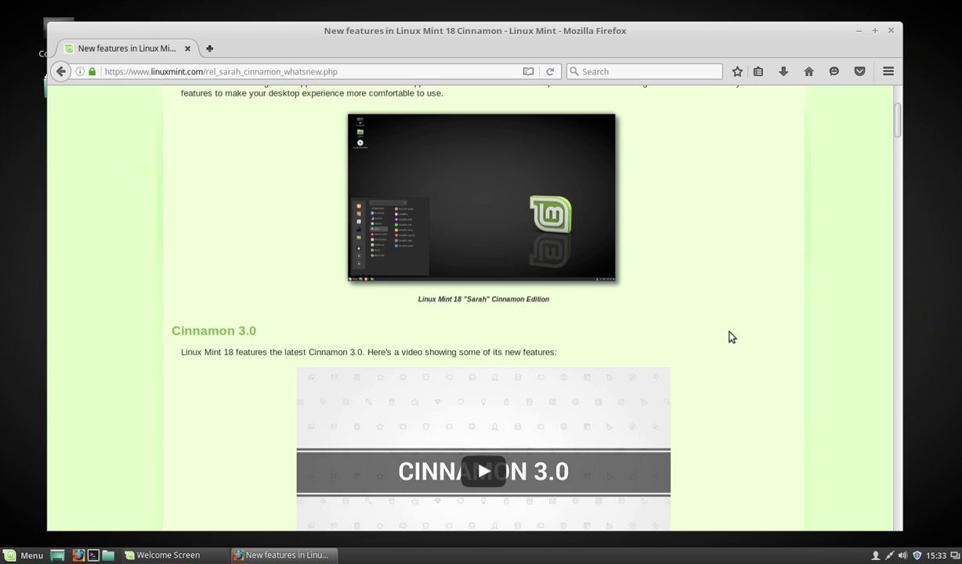
scroll(729, 337, down, 2)
scroll(729, 337, down, 1)
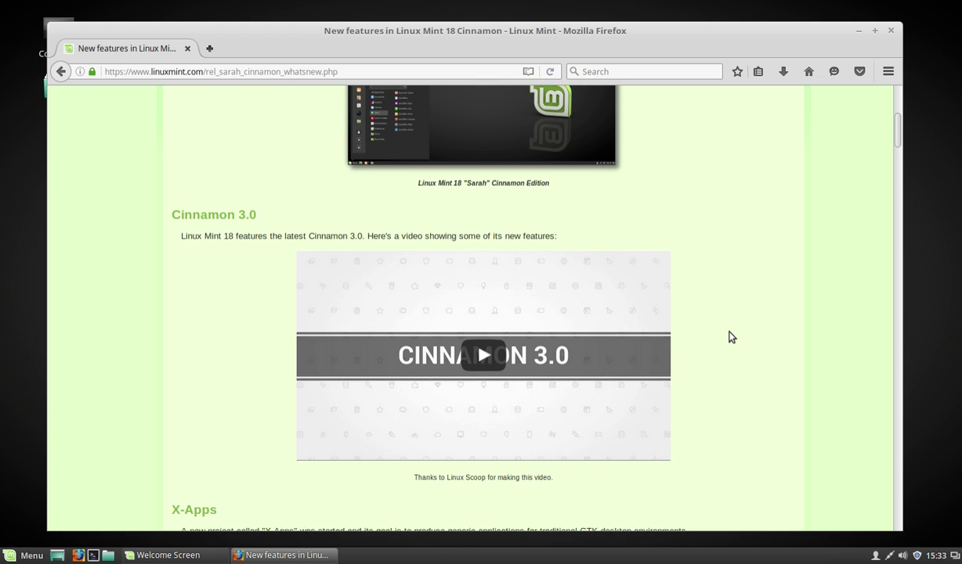
scroll(728, 336, down, 1)
scroll(728, 337, down, 1)
scroll(728, 337, down, 7)
scroll(730, 333, down, 1)
scroll(730, 333, down, 5)
scroll(730, 335, down, 9)
scroll(730, 337, down, 10)
scroll(729, 337, down, 2)
scroll(729, 337, down, 4)
scroll(729, 337, down, 1)
scroll(729, 337, down, 4)
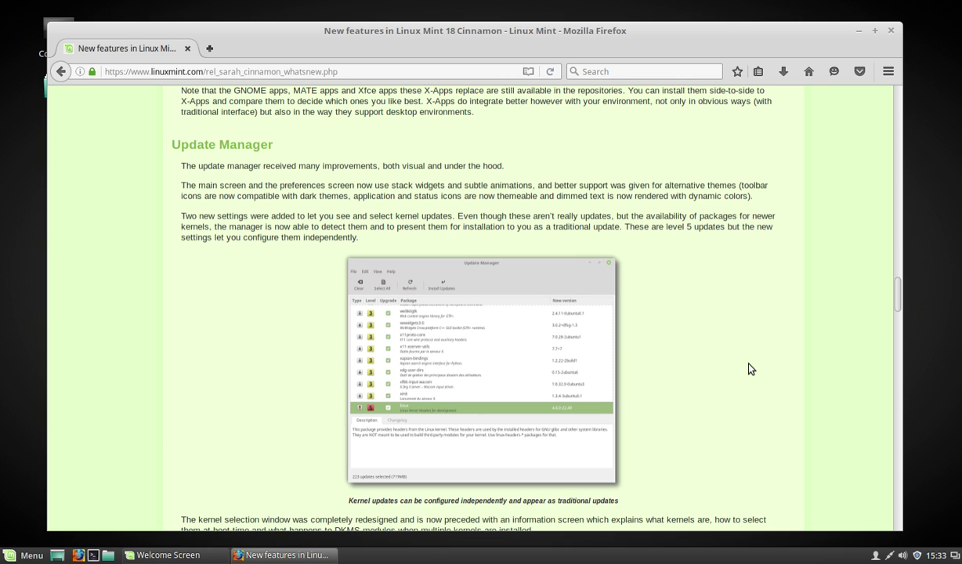
scroll(750, 368, down, 1)
scroll(750, 368, down, 4)
scroll(750, 368, down, 7)
scroll(749, 368, up, 2)
scroll(750, 369, up, 2)
scroll(750, 368, down, 2)
scroll(750, 369, down, 9)
scroll(750, 368, down, 1)
scroll(750, 369, down, 2)
scroll(750, 368, down, 1)
scroll(749, 368, down, 6)
scroll(750, 368, down, 10)
scroll(750, 368, down, 2)
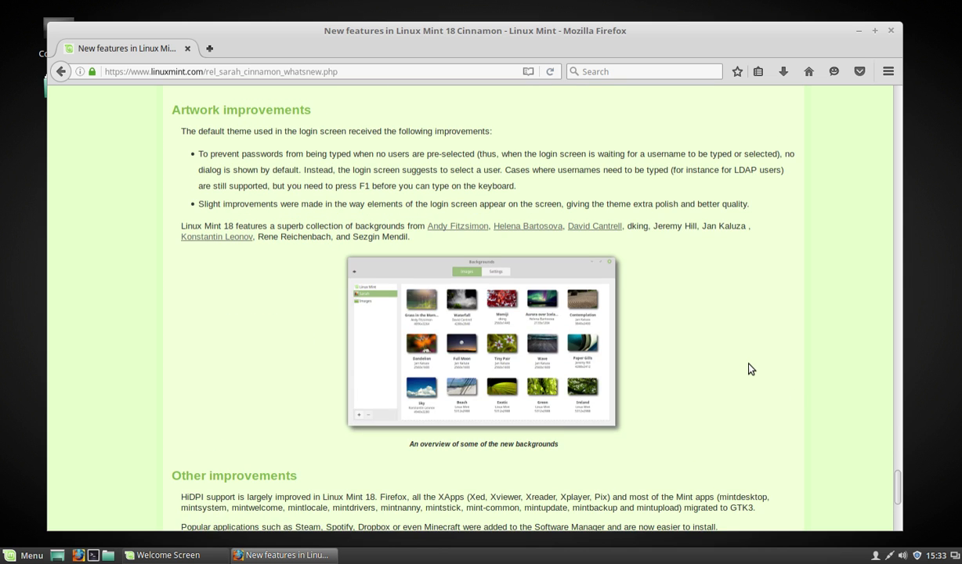
scroll(749, 368, down, 5)
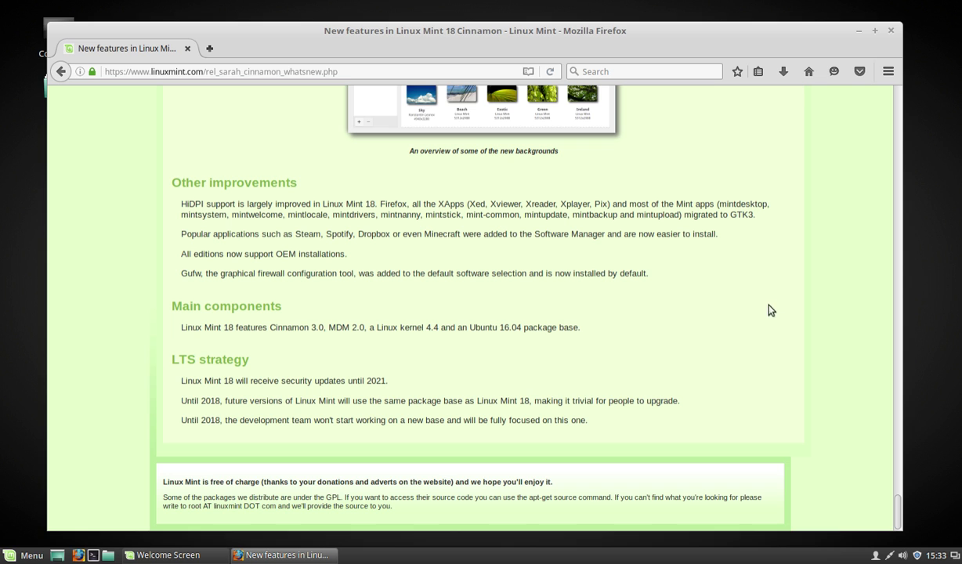
- Close Firefox and launch the Text Editor from the applications menu
click(892, 31)
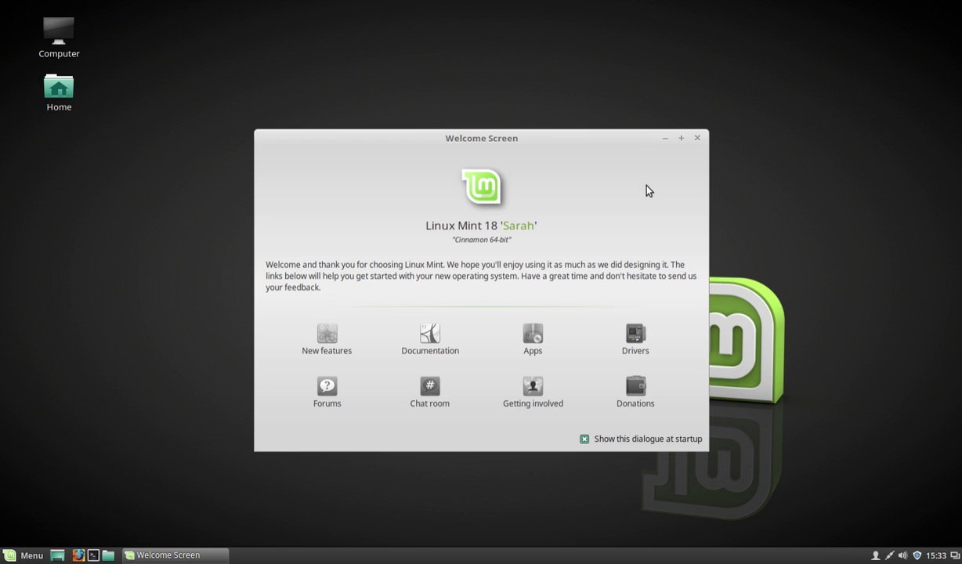
click(10, 555)
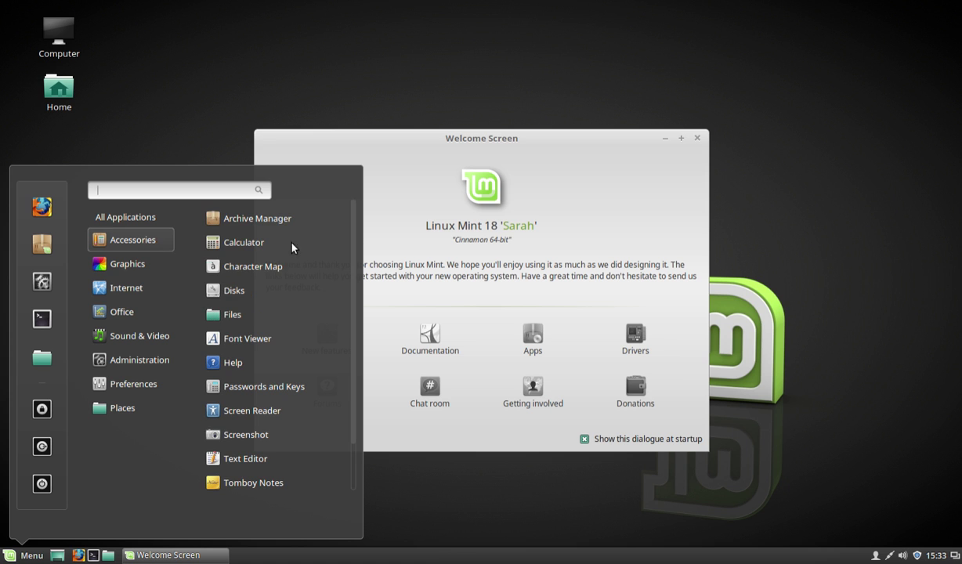
click(237, 457)
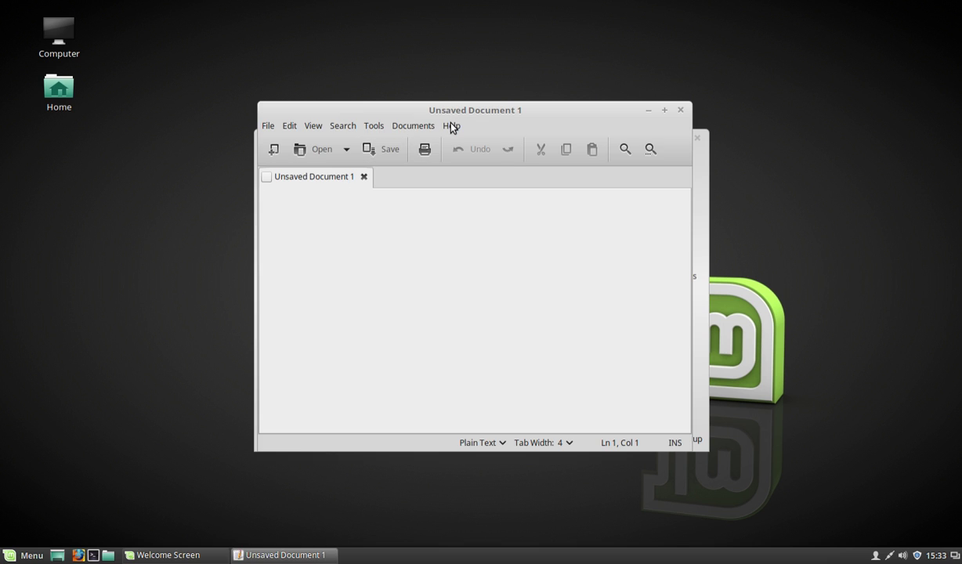
- View xed's version information in Help > About, then dismiss it
click(451, 126)
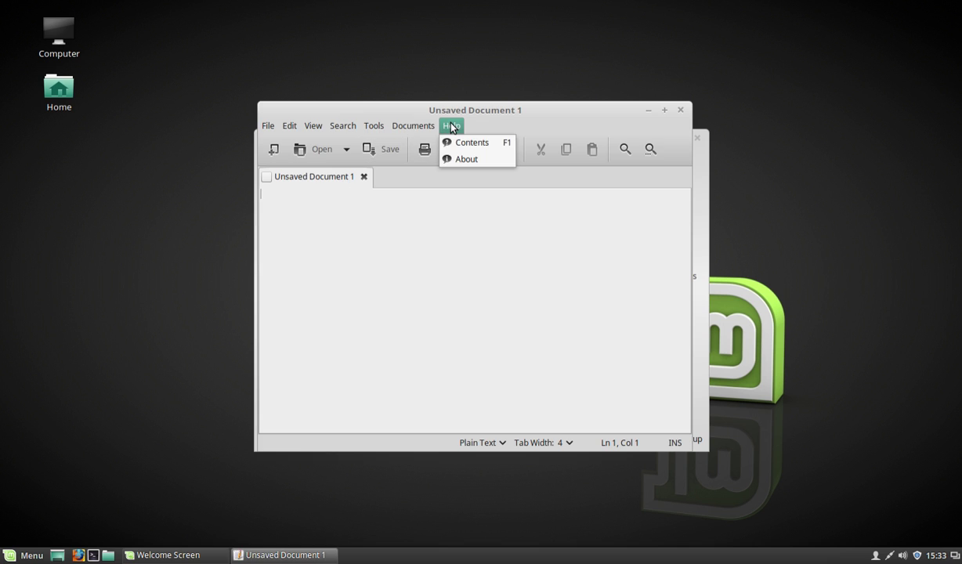
click(472, 159)
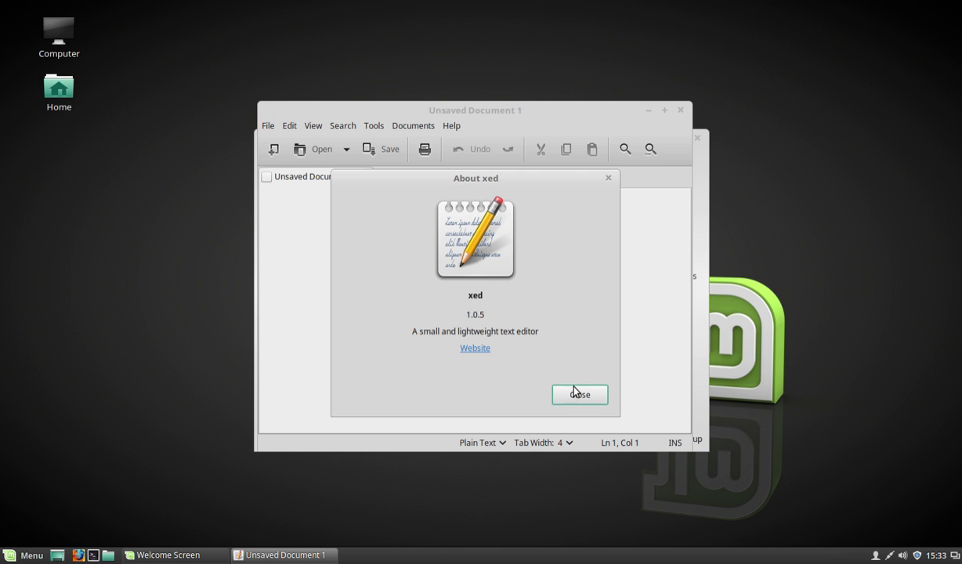
click(573, 396)
- Drag the blank xed window toward the upper left of the desktop in small adjustments
drag(560, 111, 450, 80)
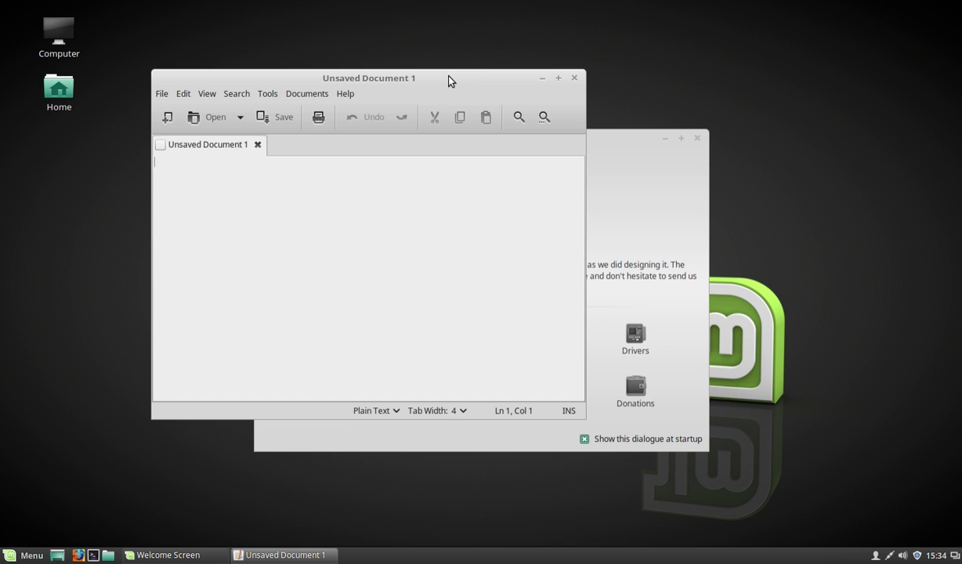
mouse_move(456, 77)
mouse_down()
mouse_move(461, 69)
mouse_move(447, 65)
mouse_move(480, 65)
mouse_up()
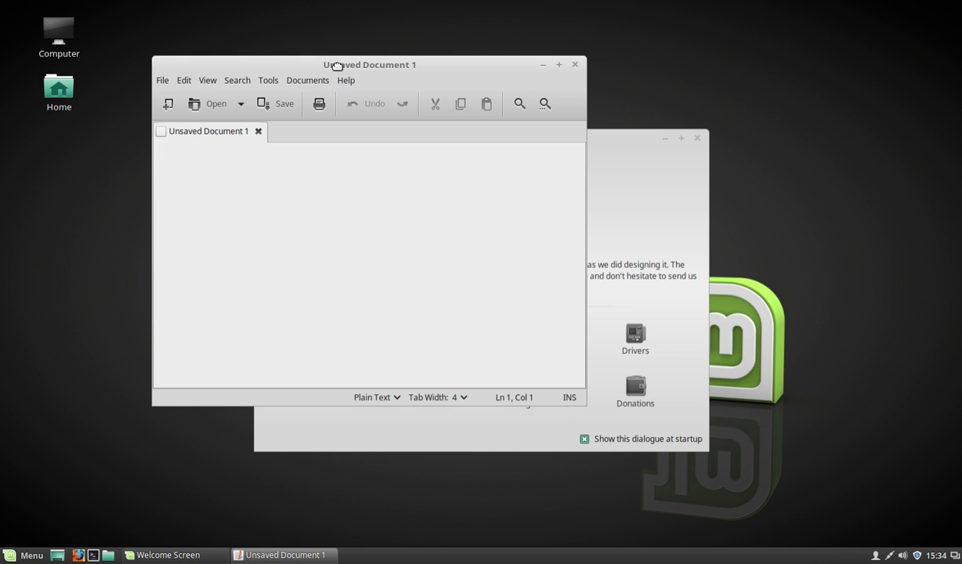
drag(356, 66, 346, 62)
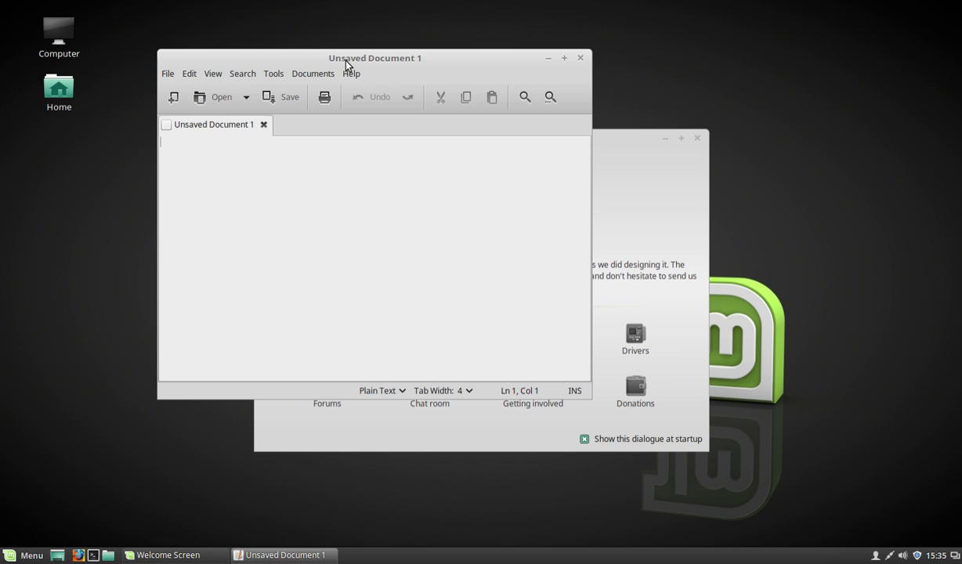
drag(345, 60, 346, 52)
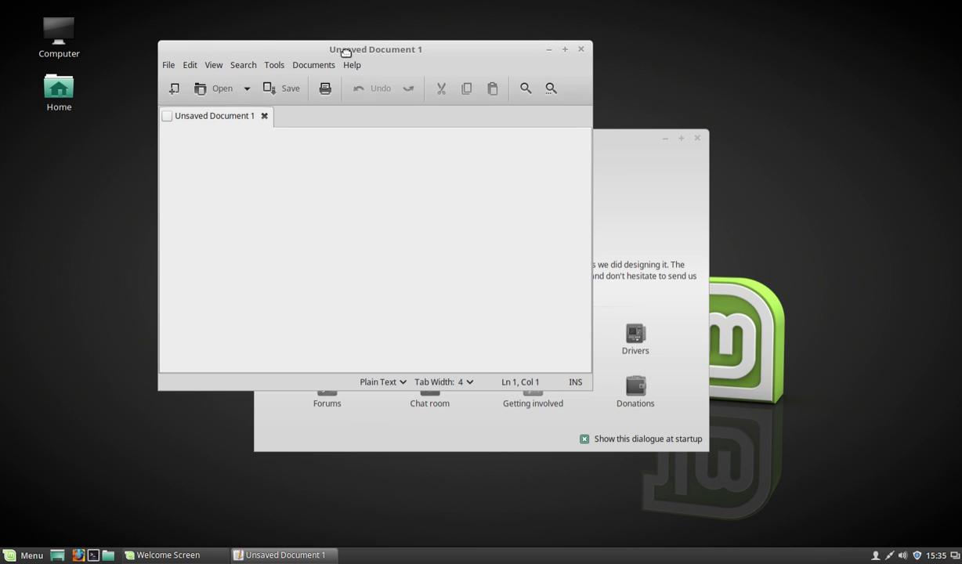
- Glance at xed's File menu, close the editor, and bring up the applications menu
click(167, 66)
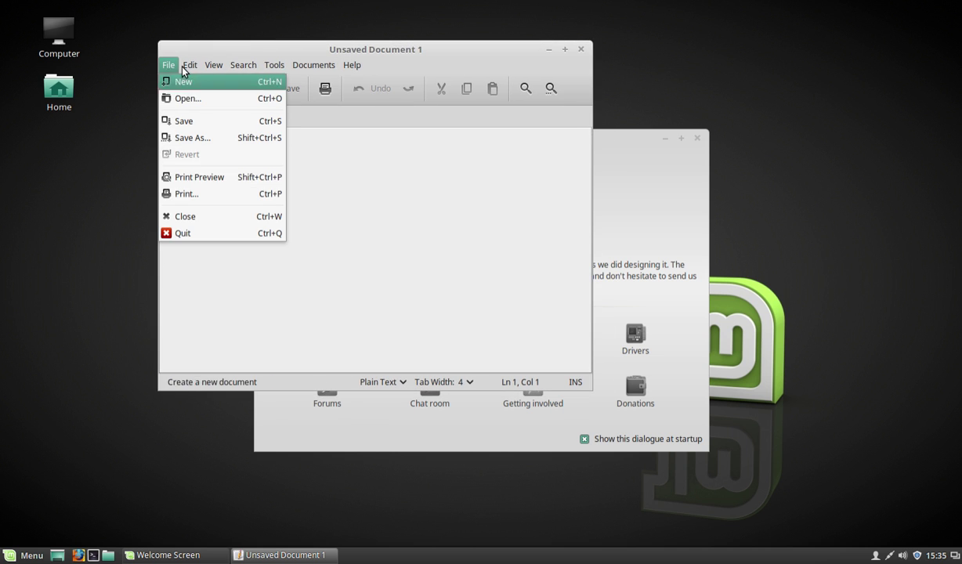
click(378, 62)
click(583, 49)
click(36, 554)
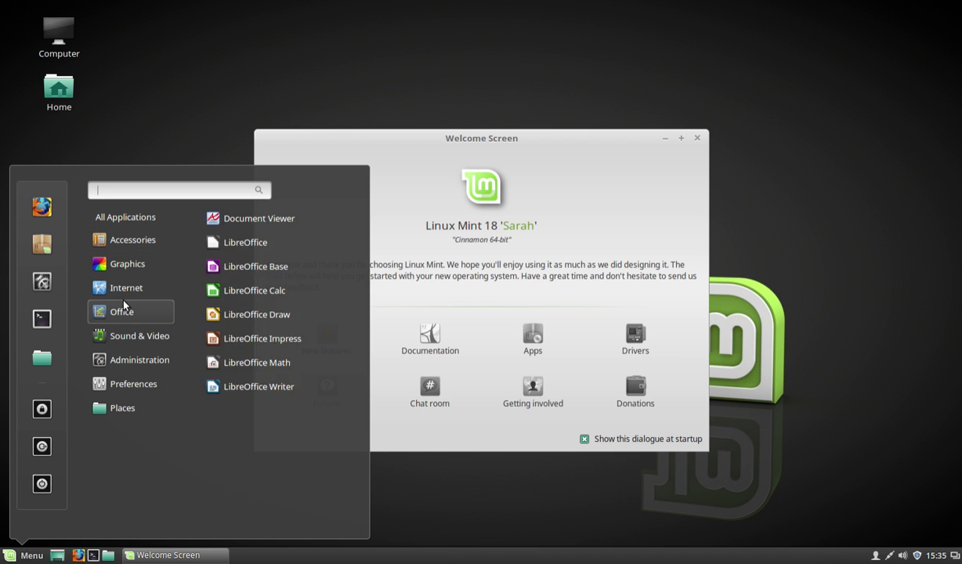
- Launch System Settings and Software Manager past the password prompt, then open Themes settings
click(43, 281)
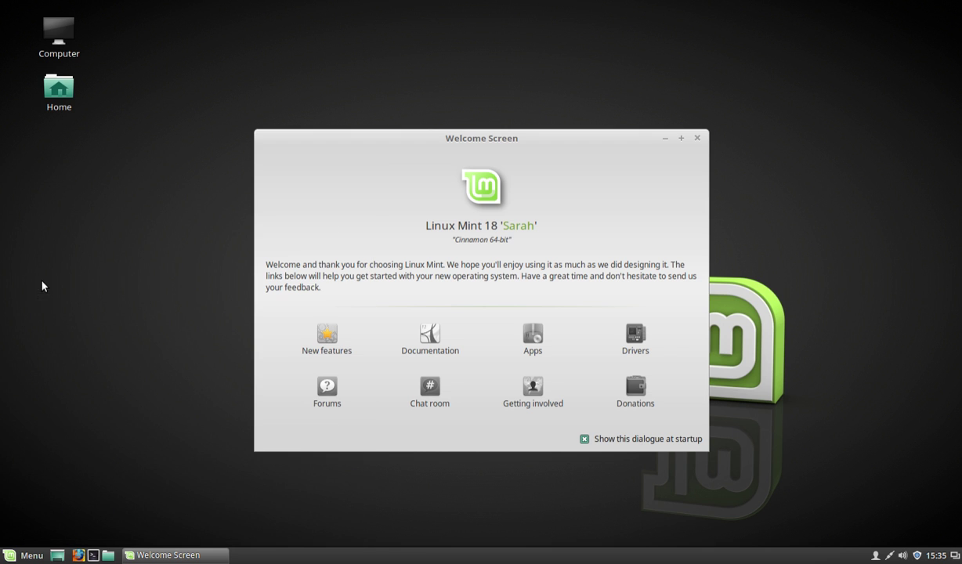
click(29, 555)
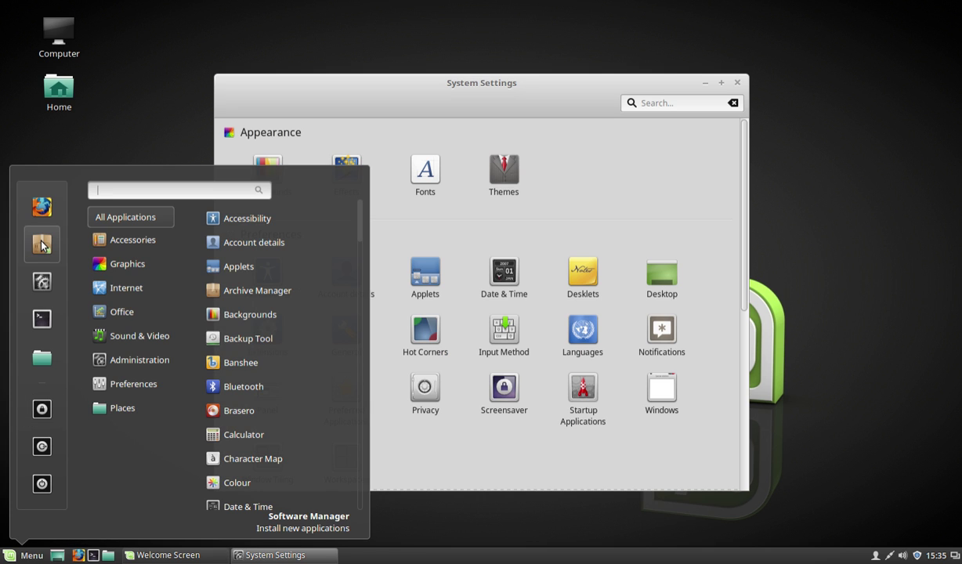
click(42, 244)
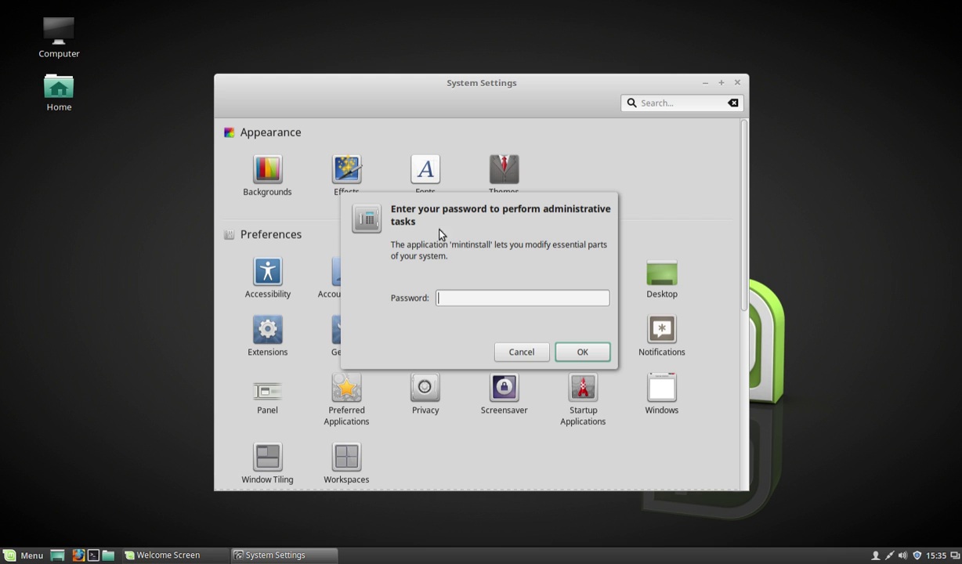
key(Escape)
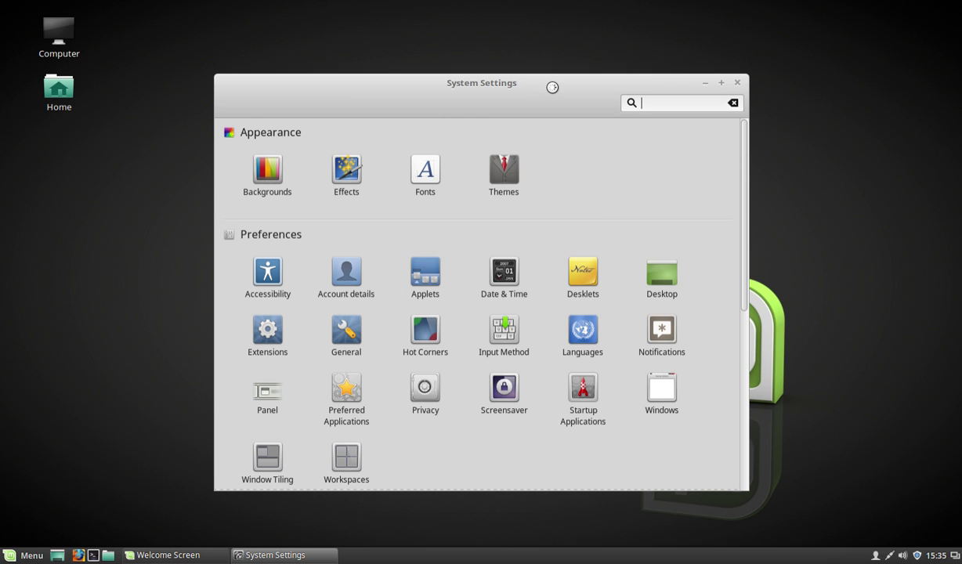
mouse_move(553, 86)
mouse_down()
mouse_move(576, 71)
mouse_move(546, 71)
mouse_up()
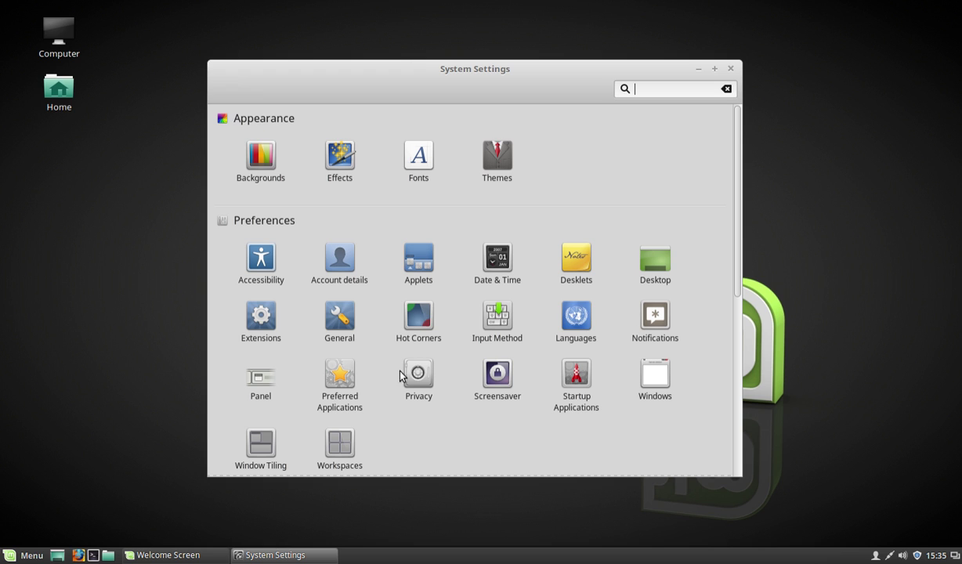
click(506, 161)
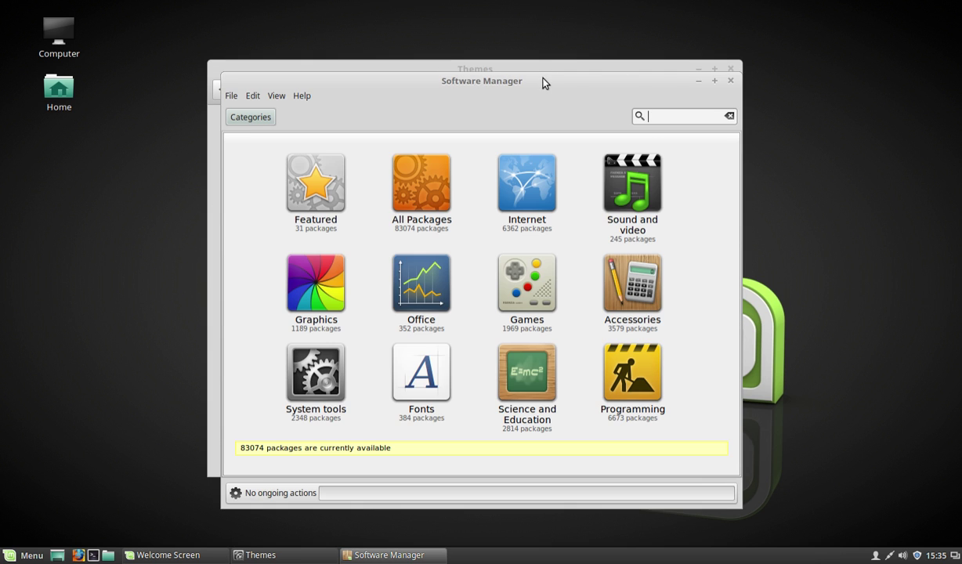
- Move the Software Manager window and browse its Featured packages list
drag(545, 83, 611, 54)
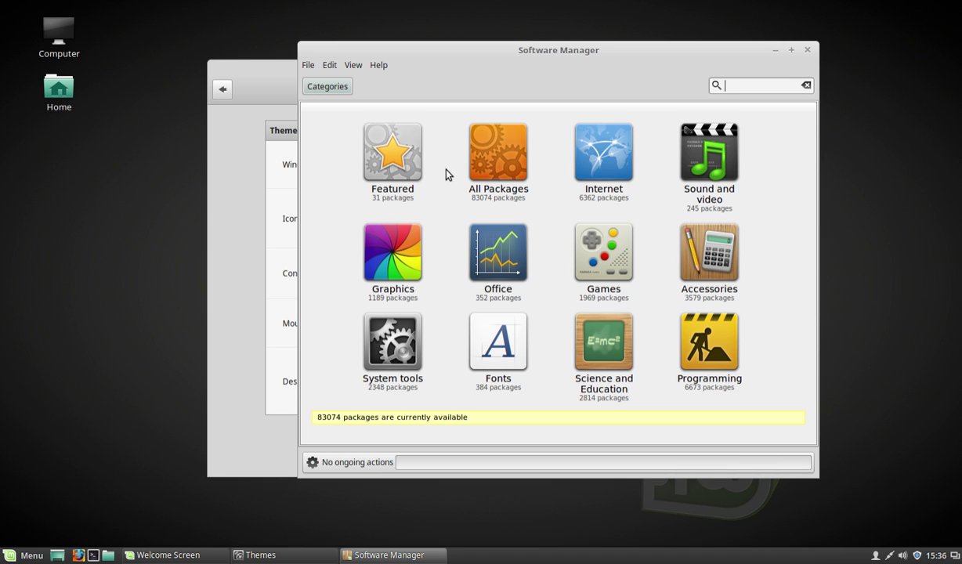
click(382, 163)
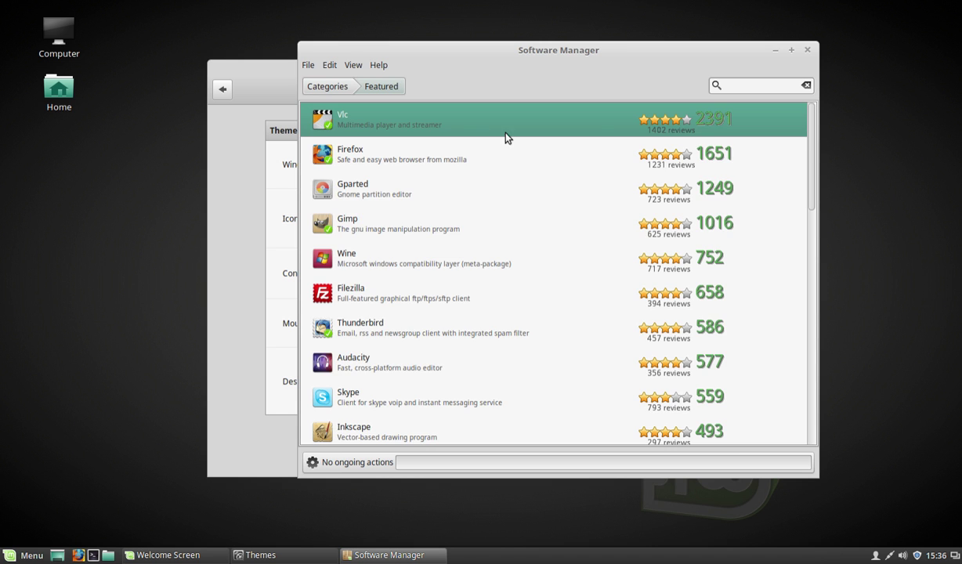
mouse_move(811, 125)
mouse_down()
mouse_move(806, 262)
mouse_move(802, 70)
mouse_up()
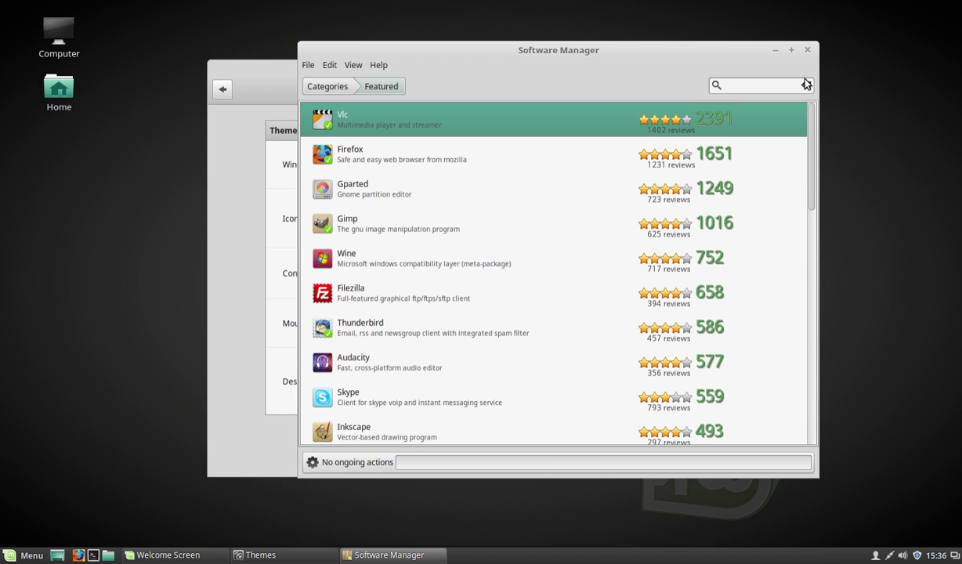
- Scroll through VLC's package details and reviews, then close Software Manager
click(502, 126)
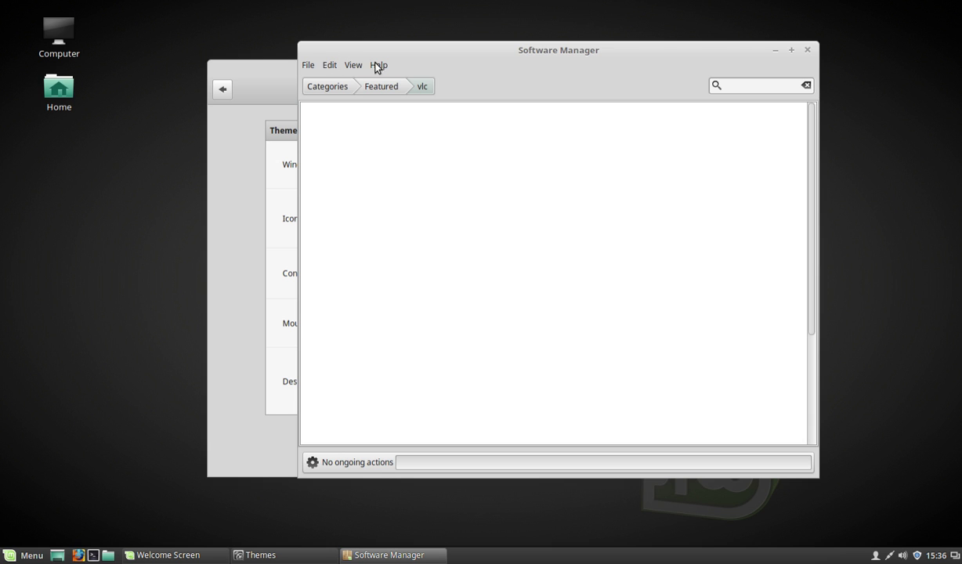
drag(811, 118, 813, 157)
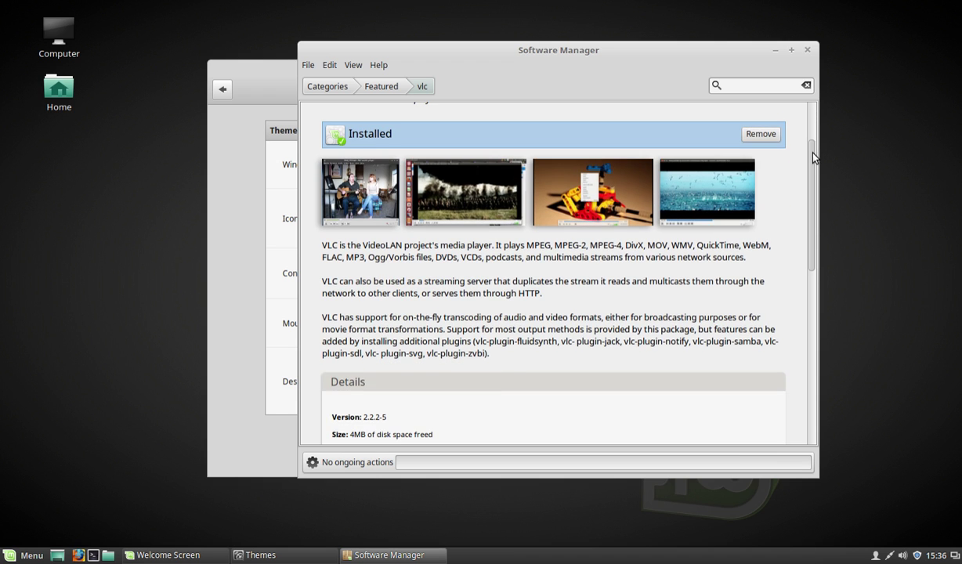
mouse_move(813, 157)
mouse_down()
mouse_move(804, 245)
mouse_move(816, 250)
mouse_up()
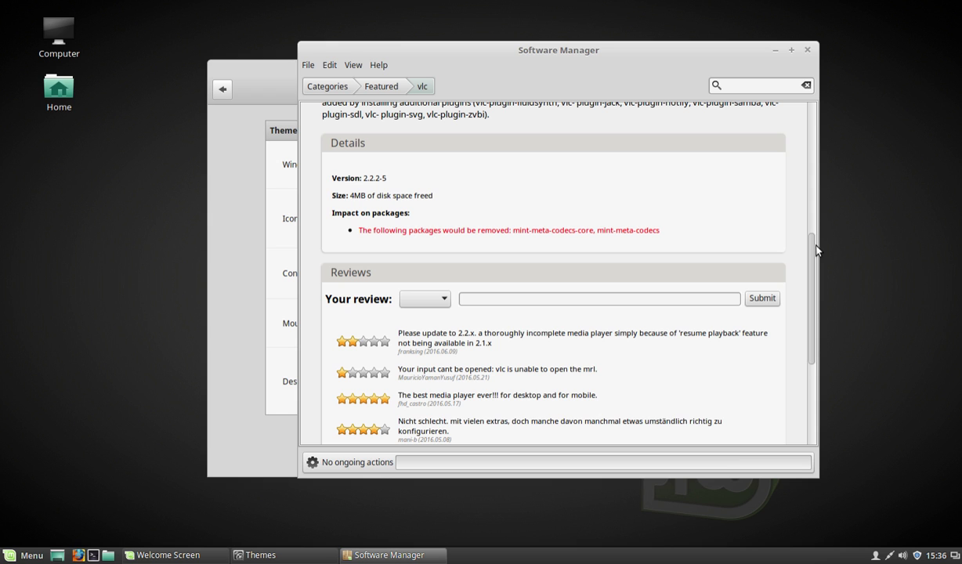
drag(816, 256, 828, 301)
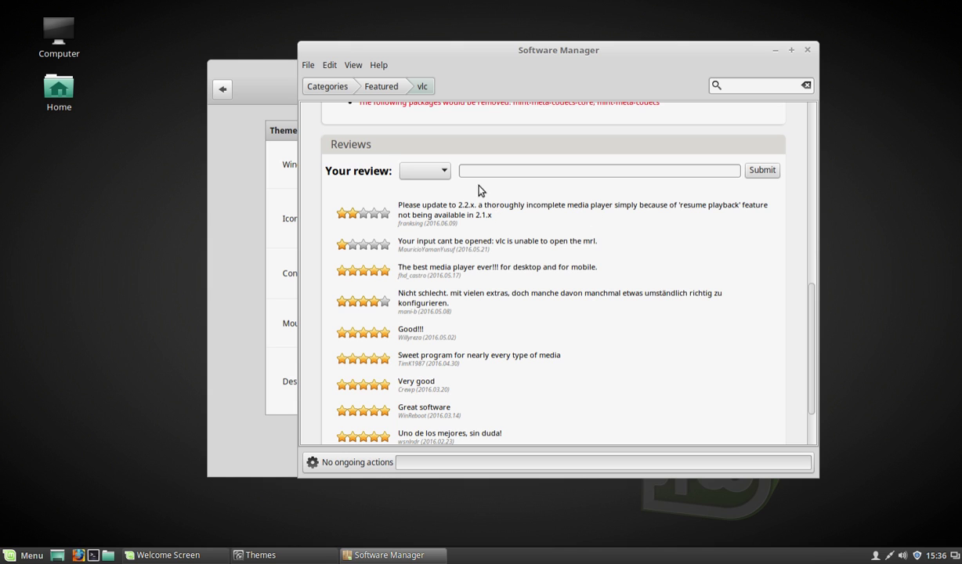
mouse_move(812, 312)
mouse_down()
mouse_move(816, 108)
mouse_move(805, 86)
mouse_up()
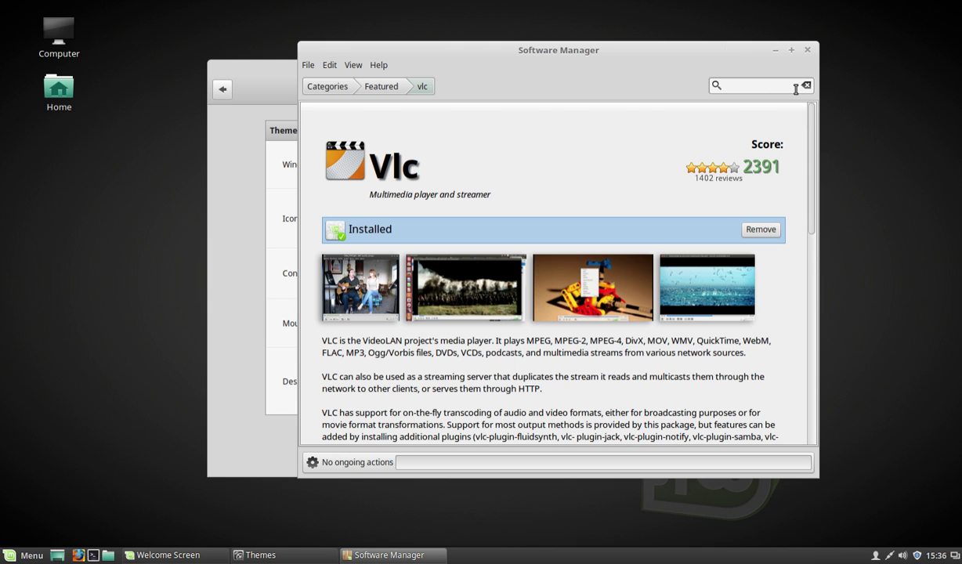
click(808, 52)
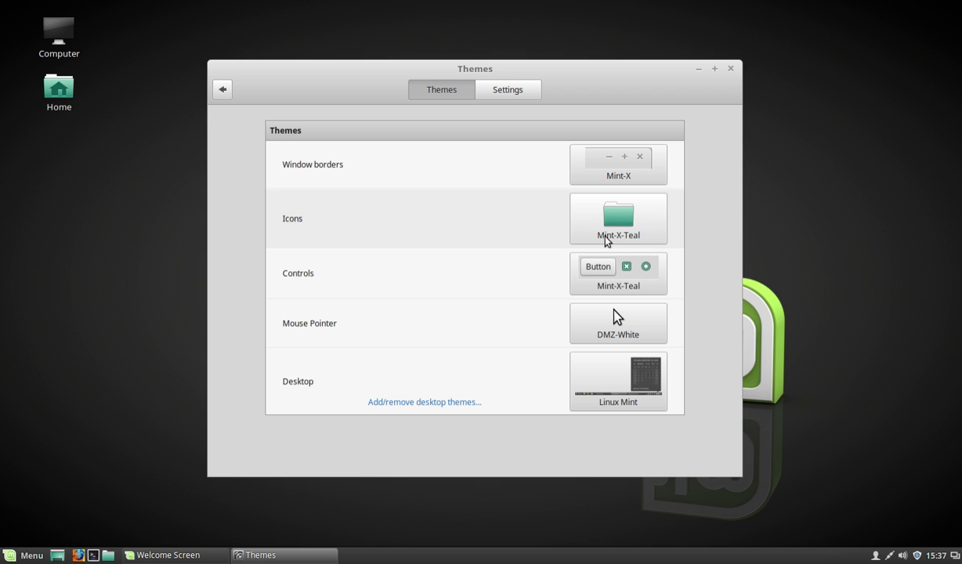
click(627, 225)
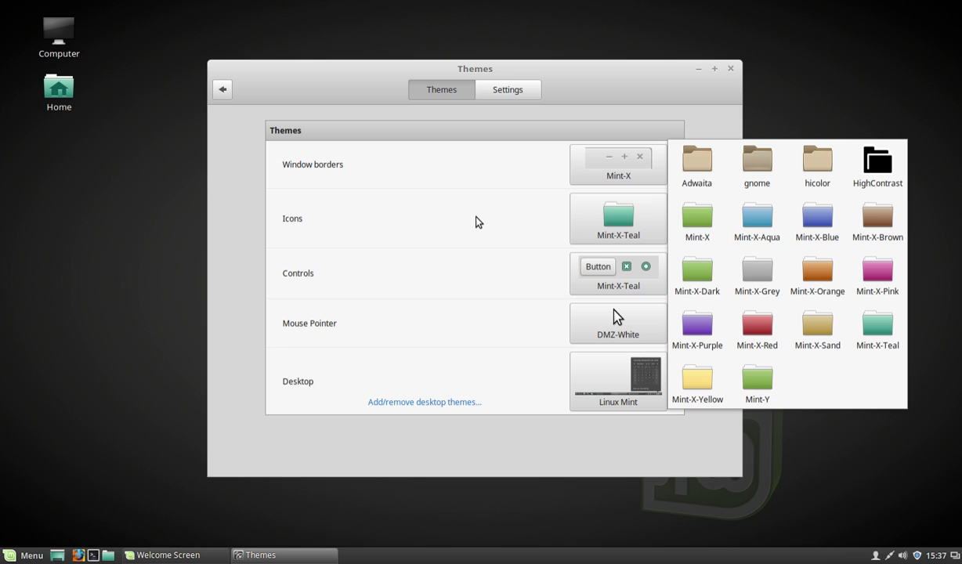
click(586, 69)
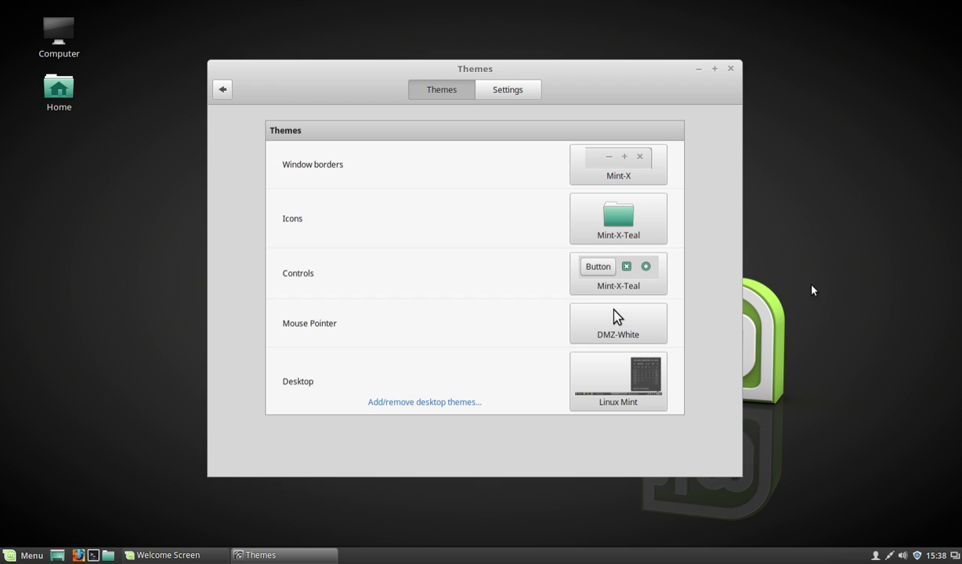
- Go back to the System Settings overview, scroll its categories, then close System Settings
click(222, 89)
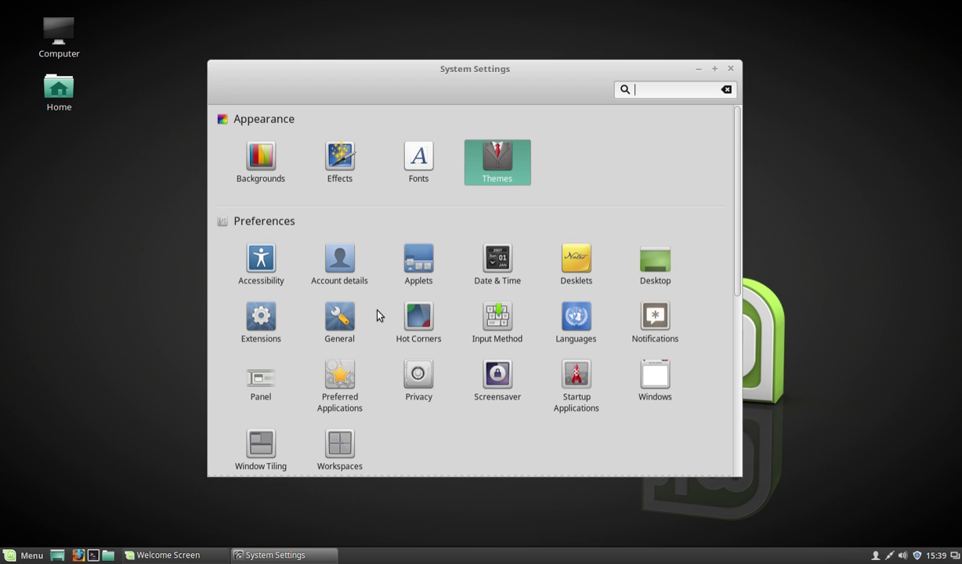
drag(738, 274, 736, 290)
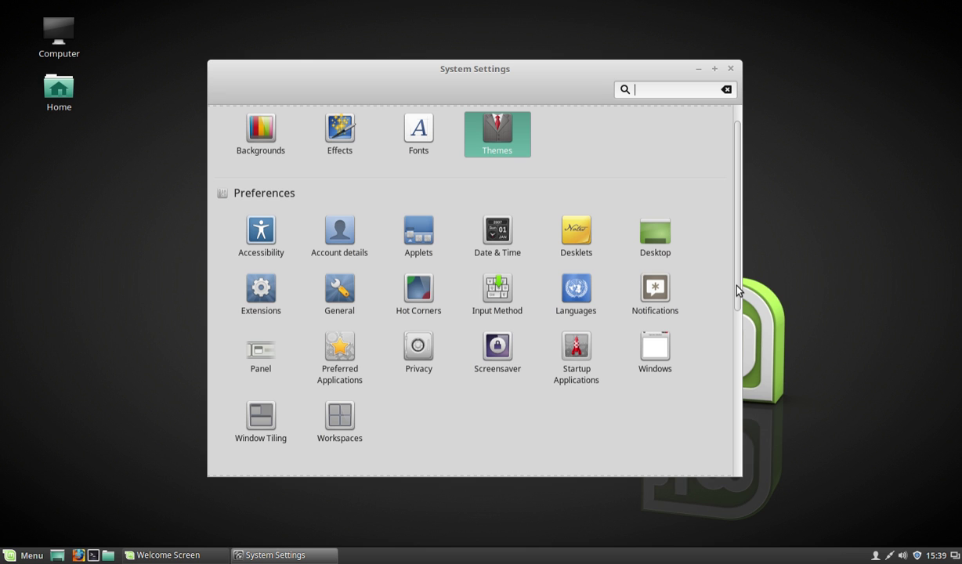
drag(737, 291, 740, 315)
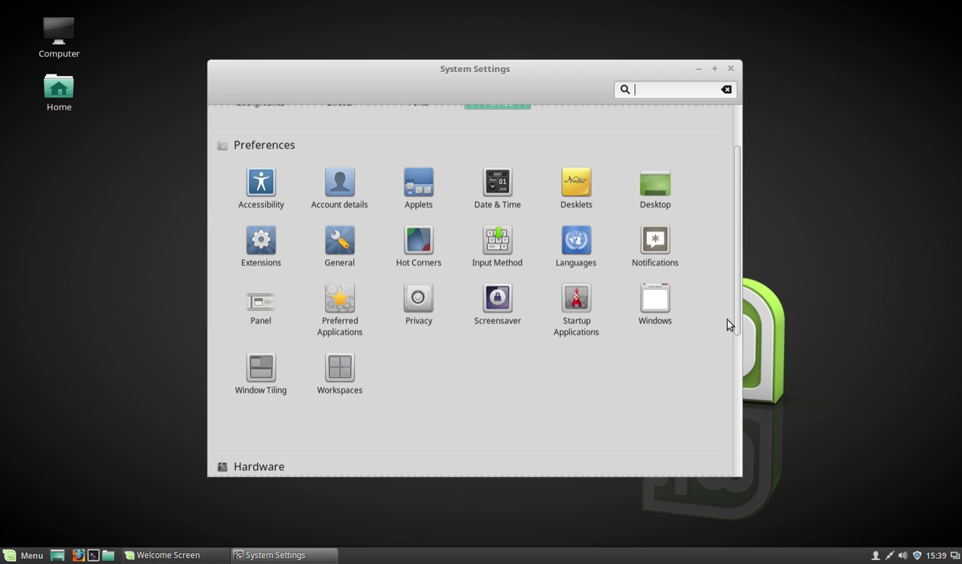
drag(735, 347, 759, 450)
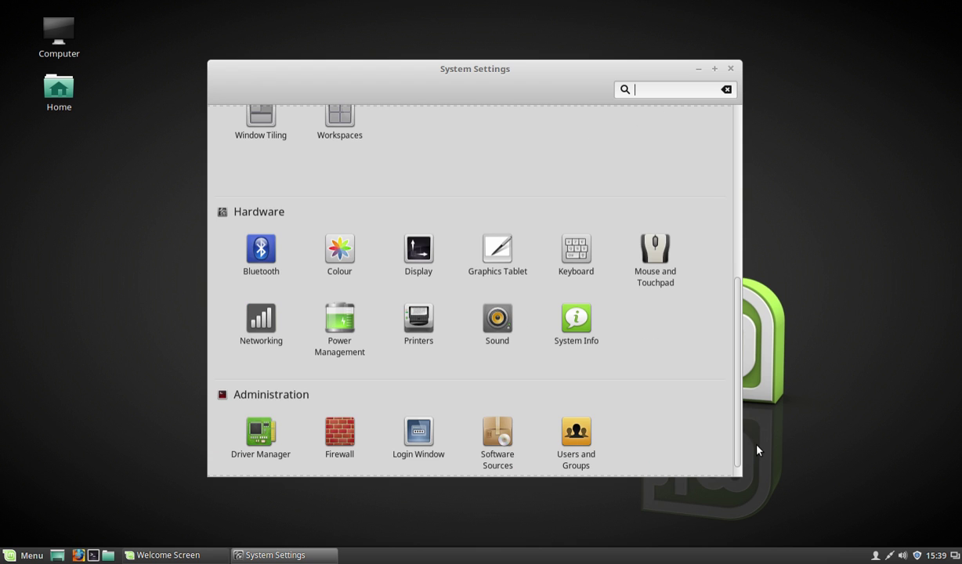
drag(754, 385, 752, 202)
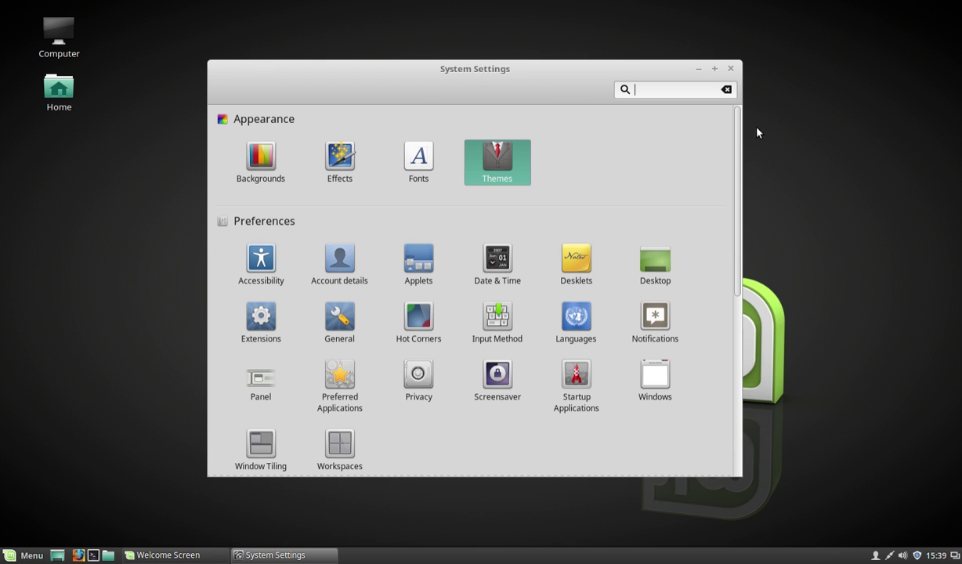
click(730, 69)
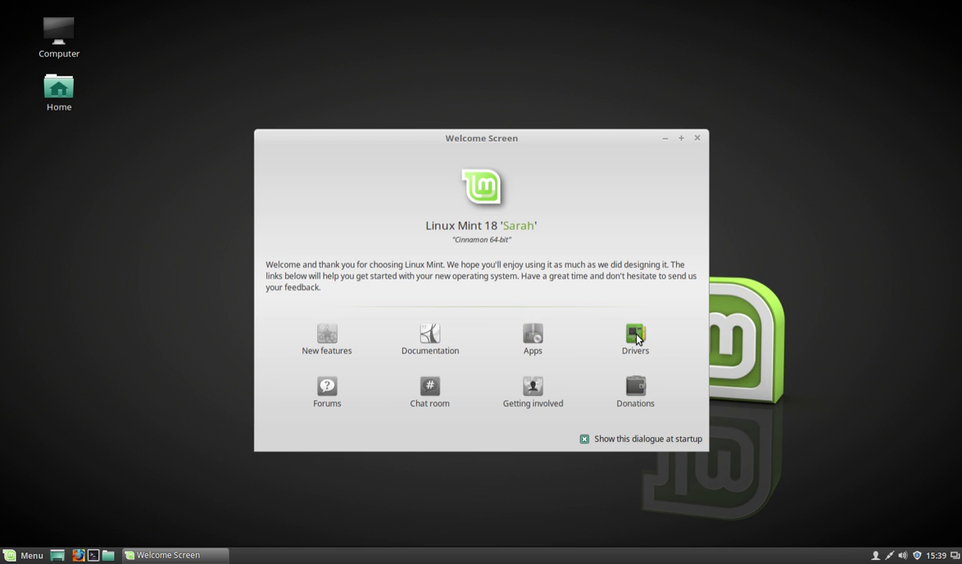
- Close the Welcome Screen and show the Sound & Video programs in the applications menu
click(696, 138)
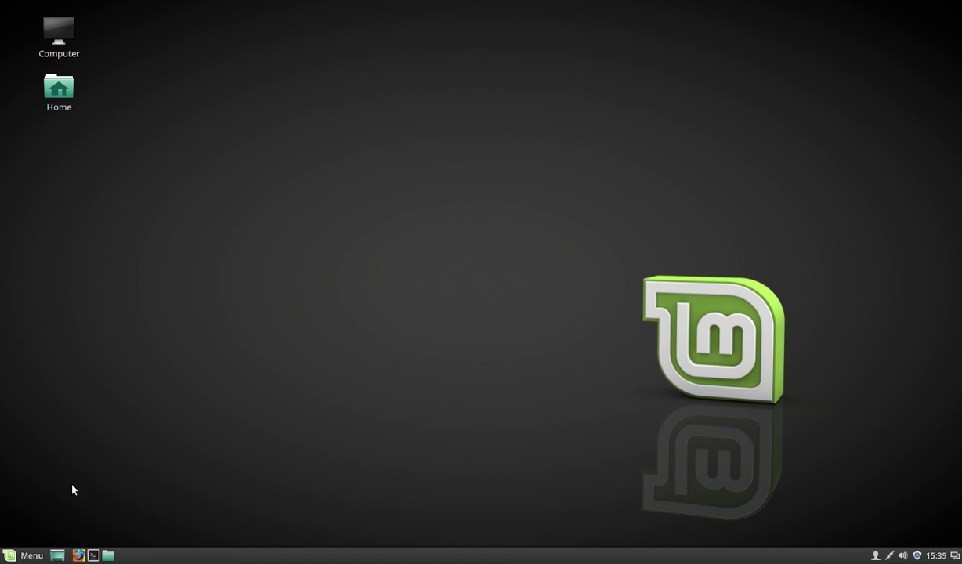
click(22, 557)
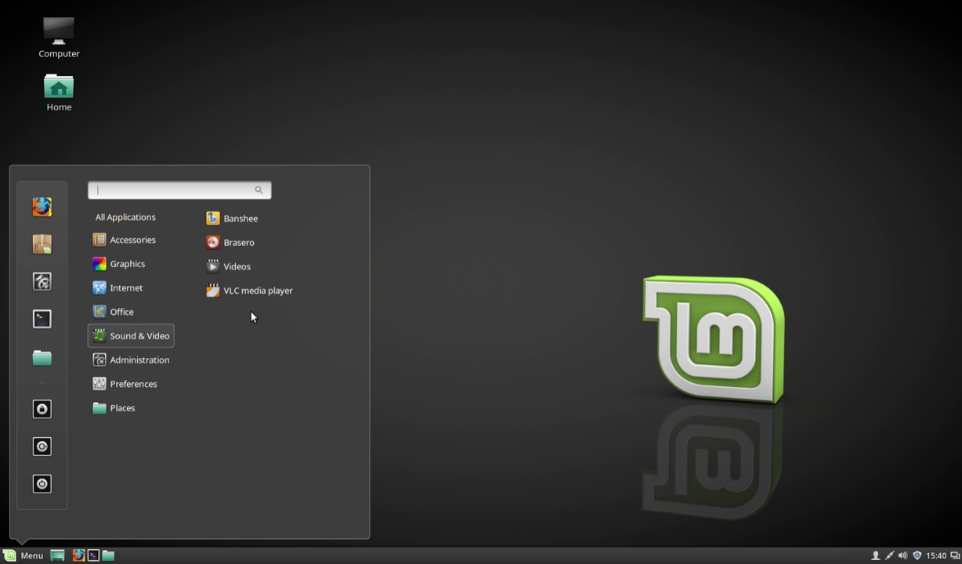
mouse_move(140, 335)
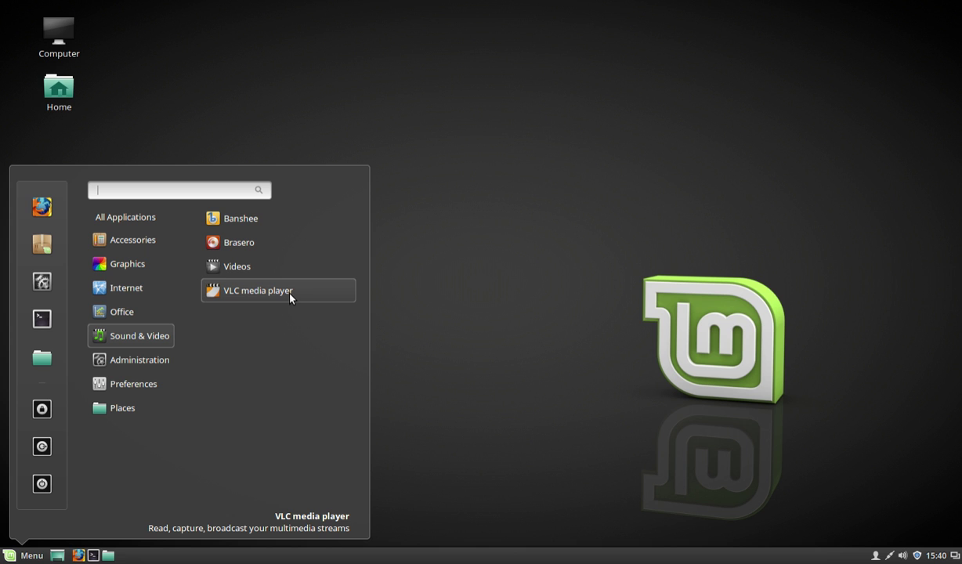
- Launch VLC media player, glance at its Media options, and move the window up-centre
click(289, 298)
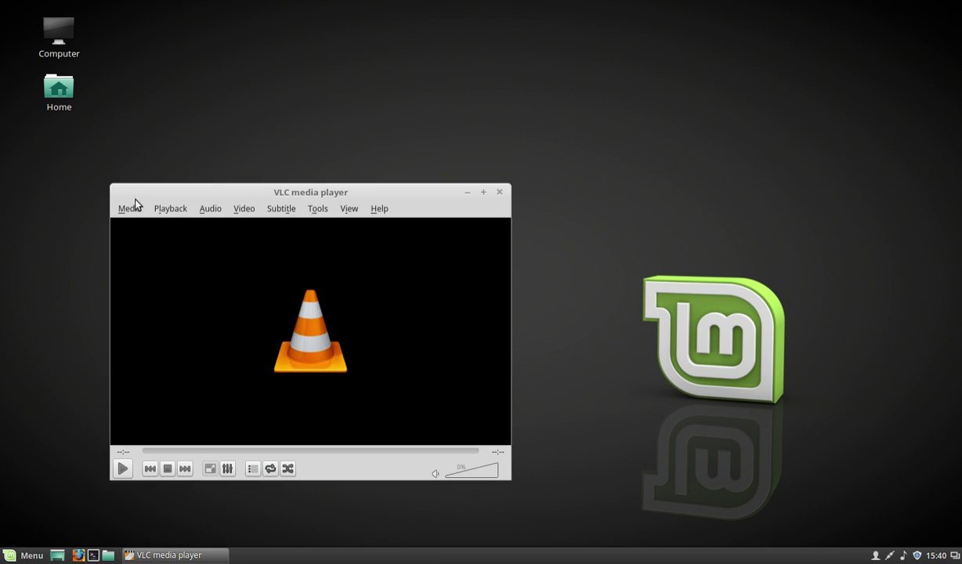
click(137, 210)
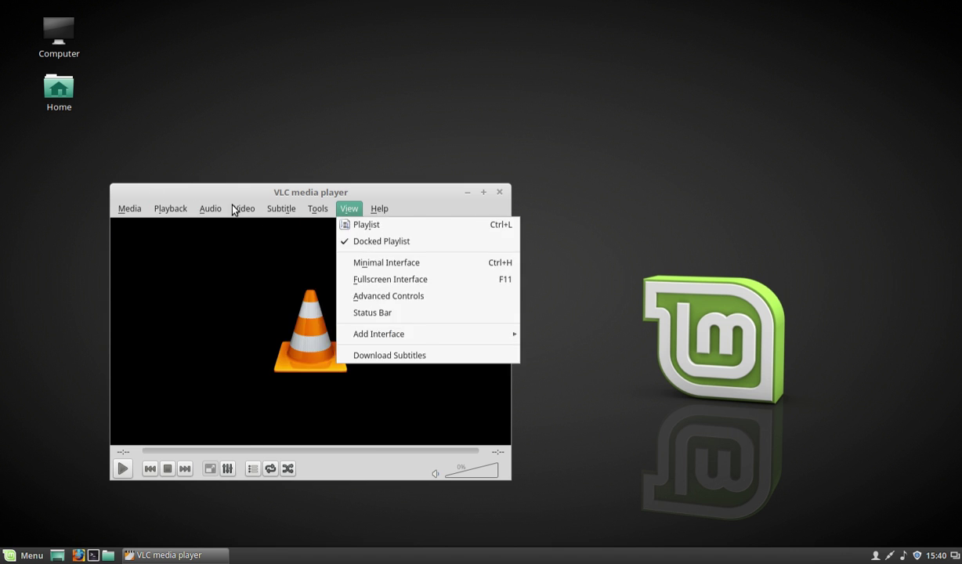
click(130, 210)
mouse_move(239, 192)
mouse_down()
mouse_move(484, 100)
mouse_move(496, 75)
mouse_up()
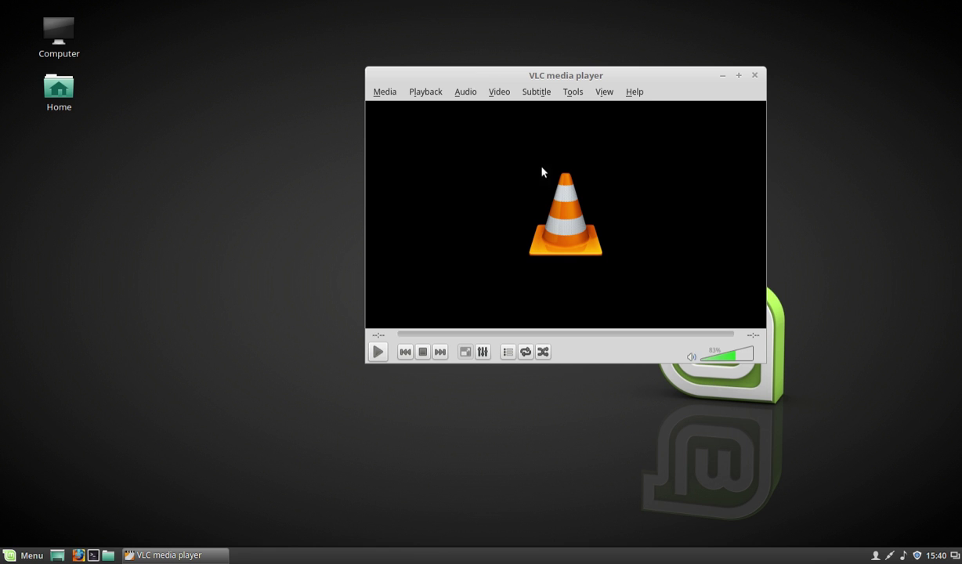
- Look through VLC's playback, audio and tools menus, then close the player
click(388, 95)
click(434, 94)
click(384, 93)
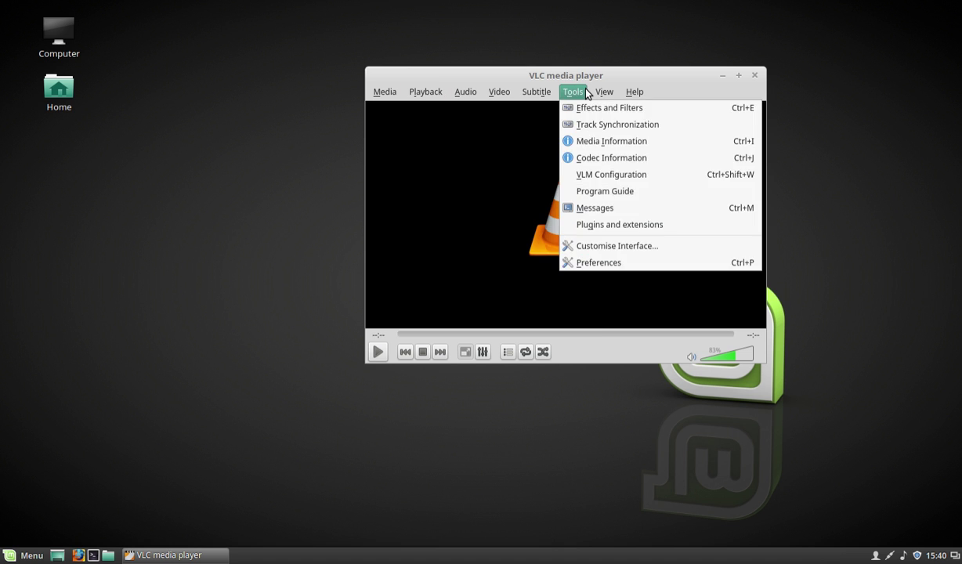
click(568, 94)
click(755, 76)
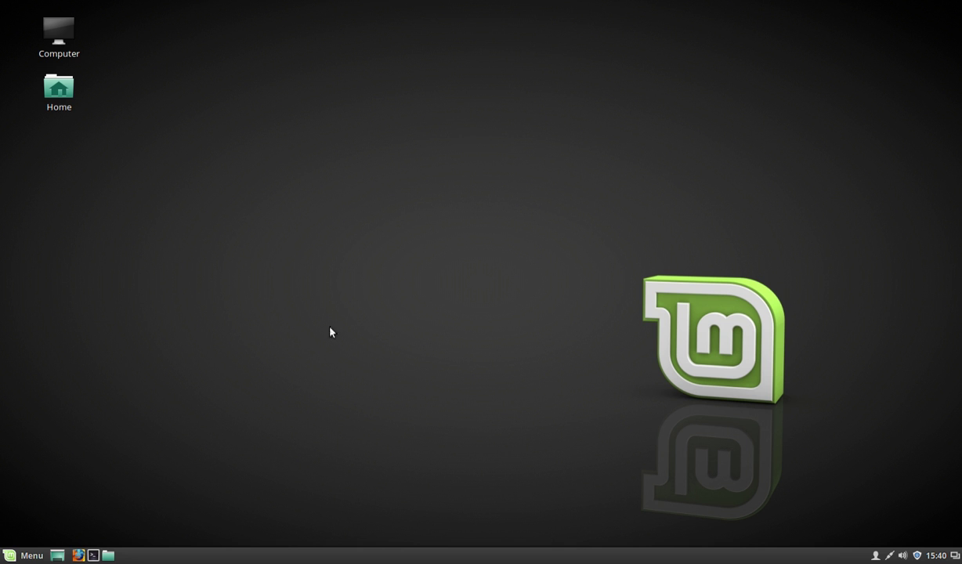
click(23, 556)
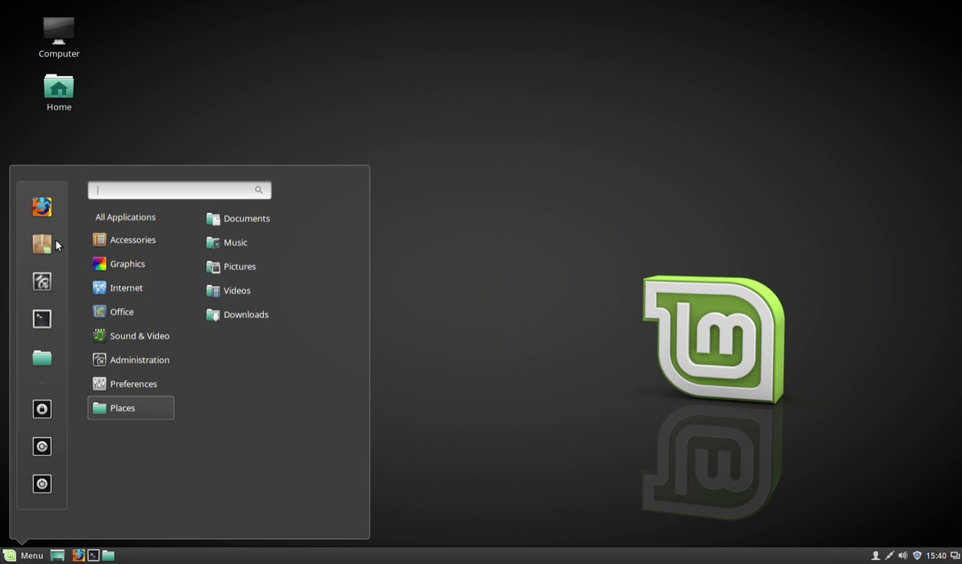
mouse_move(140, 336)
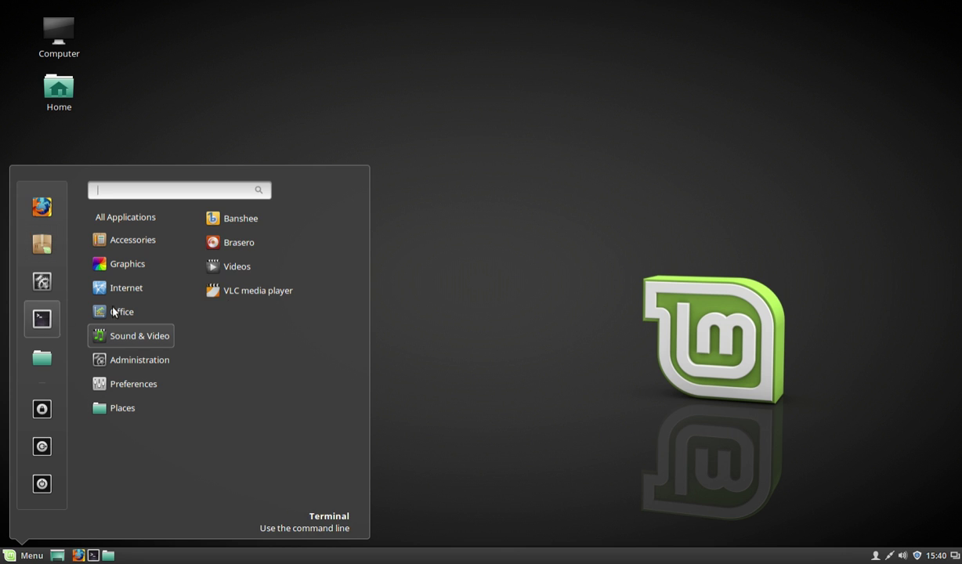
click(571, 363)
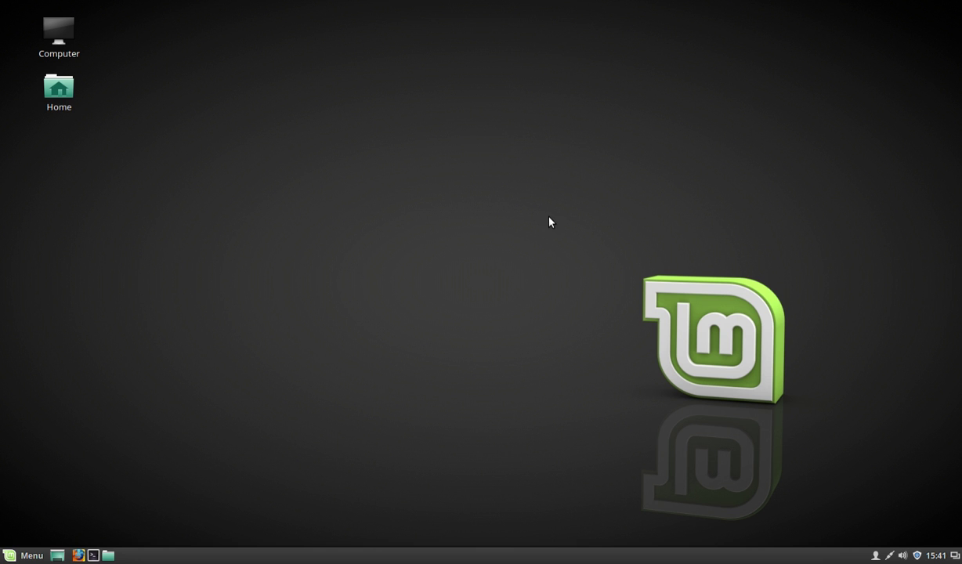
click(31, 555)
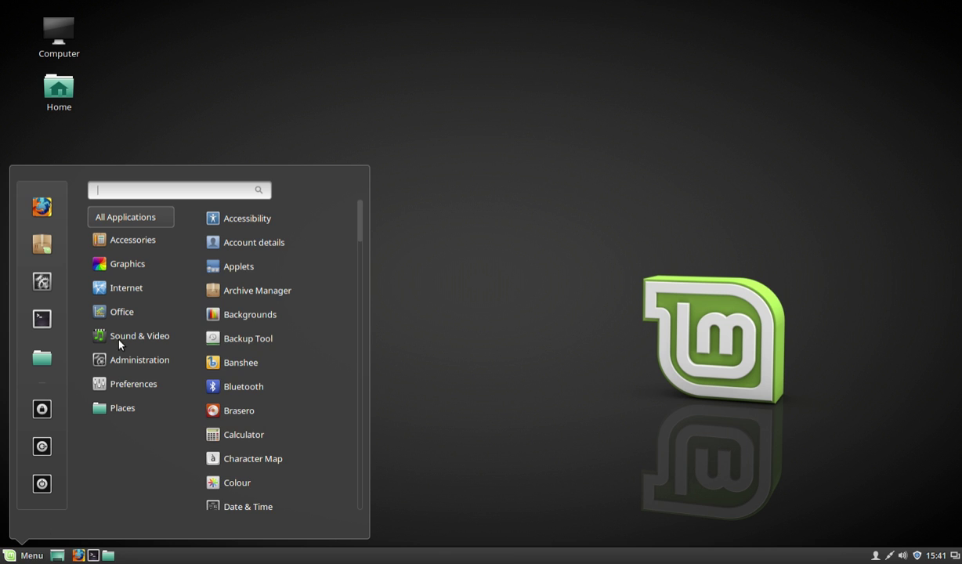
mouse_move(140, 335)
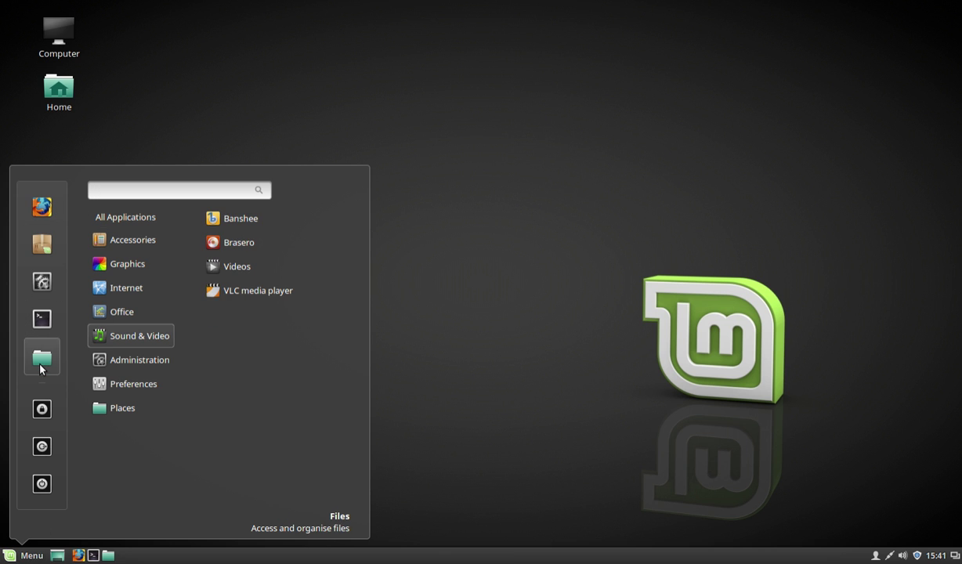
click(454, 210)
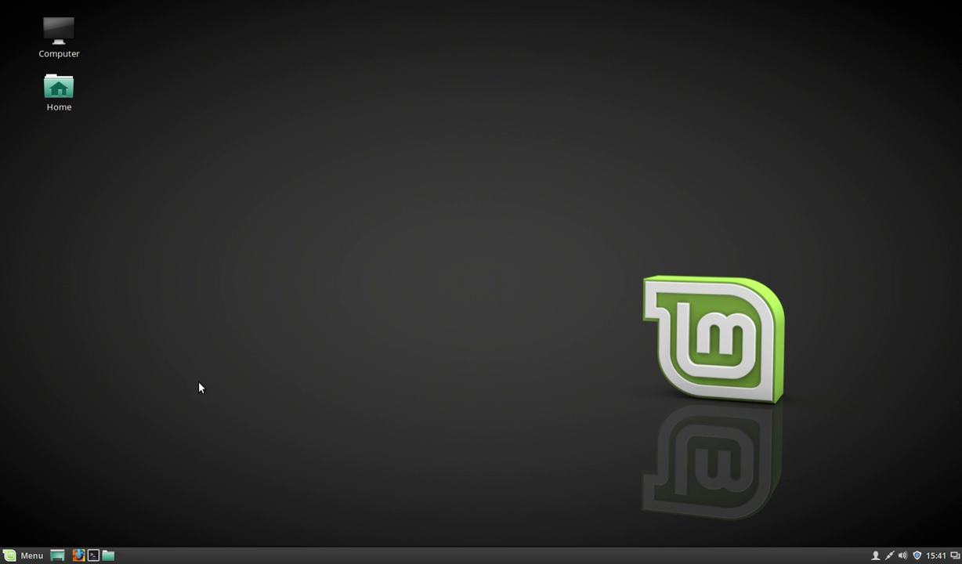
- In System Settings > Themes, set Controls to Mint-Y-Darker and Window borders to Mint-Y-Dark
click(27, 555)
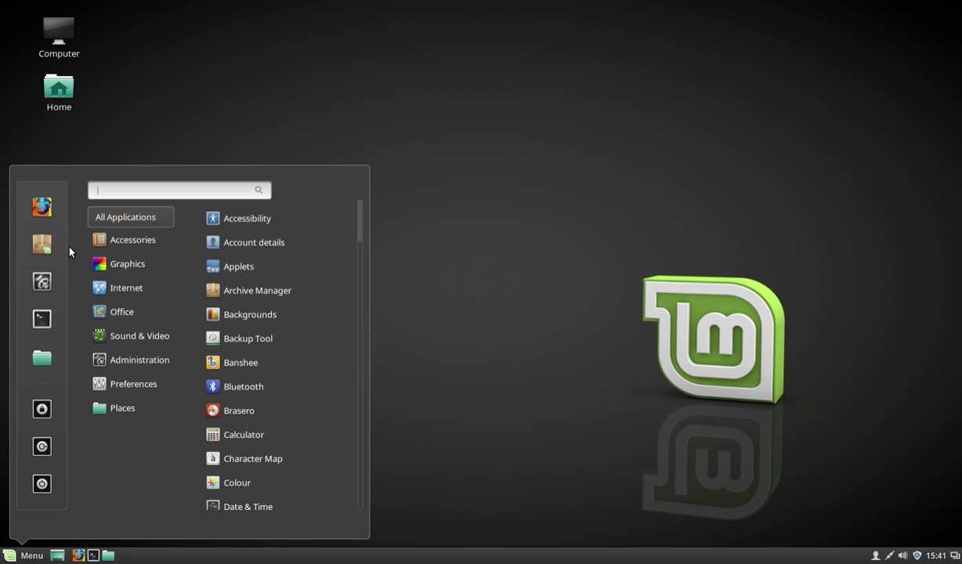
click(41, 286)
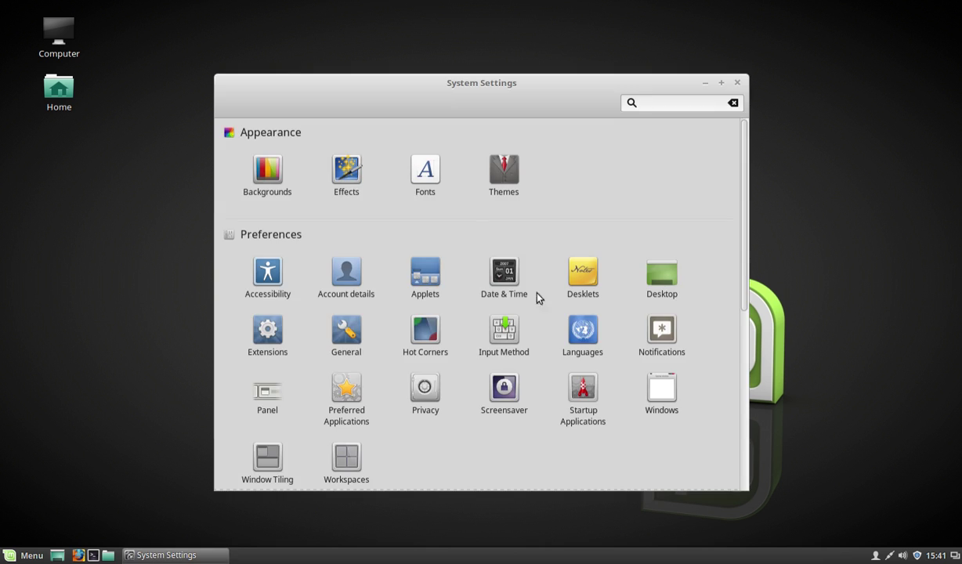
click(508, 180)
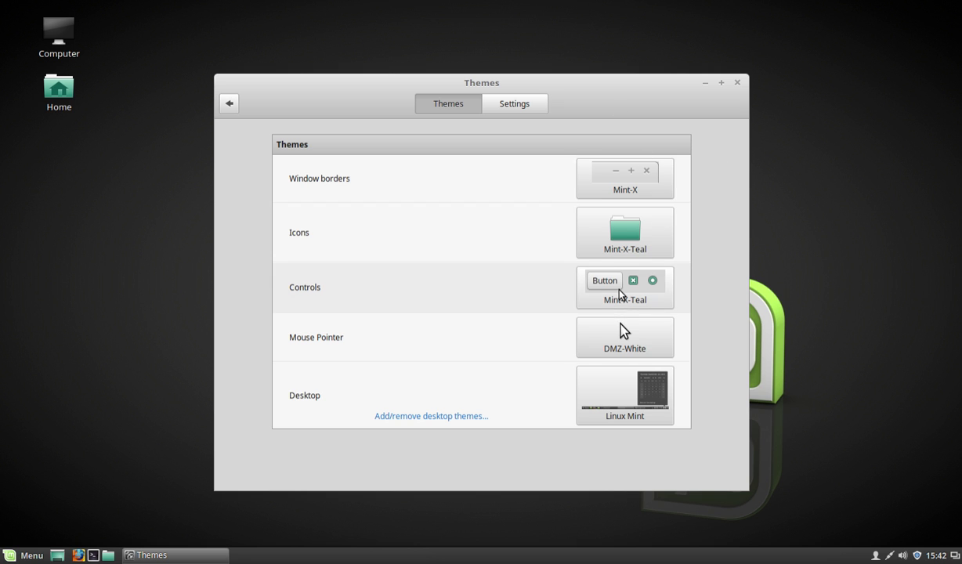
click(619, 294)
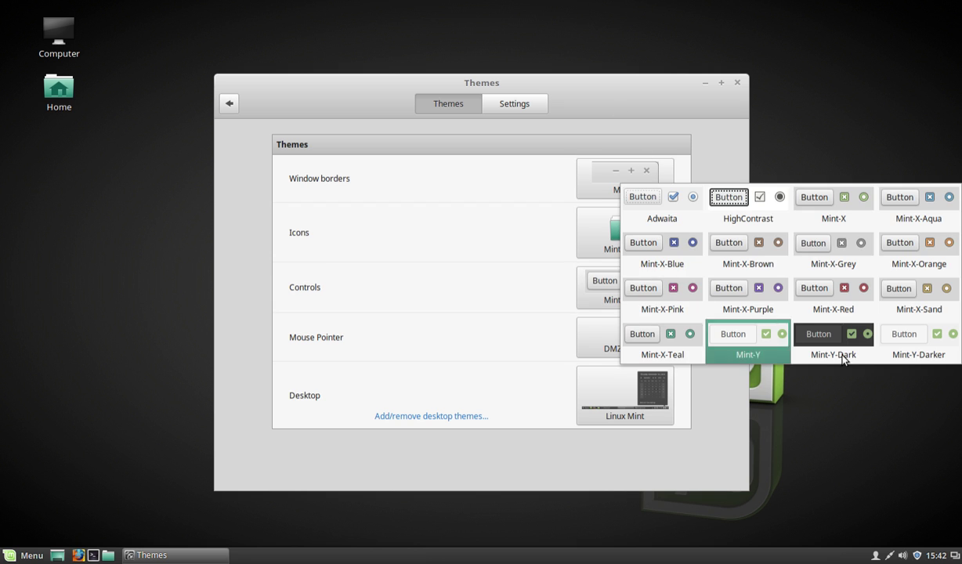
click(913, 344)
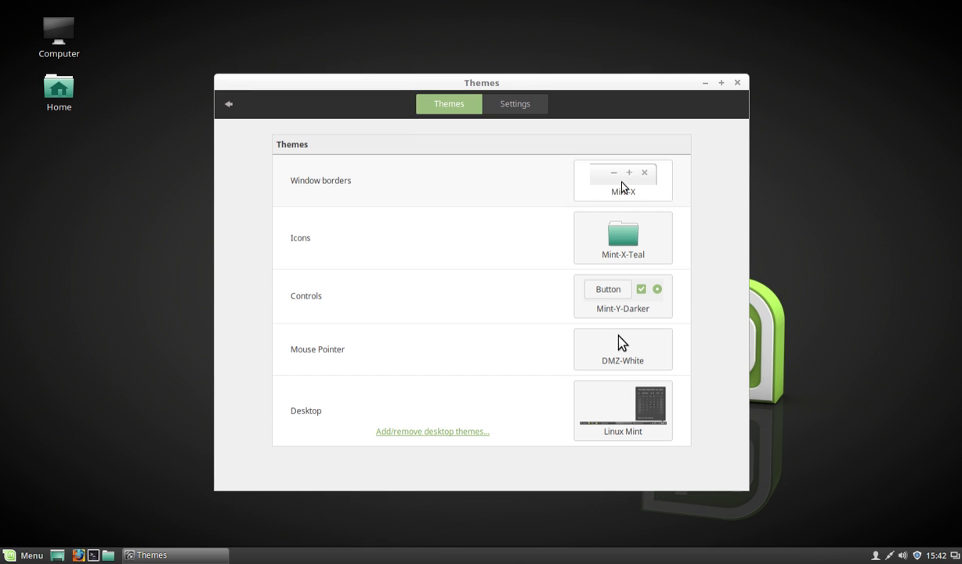
click(627, 192)
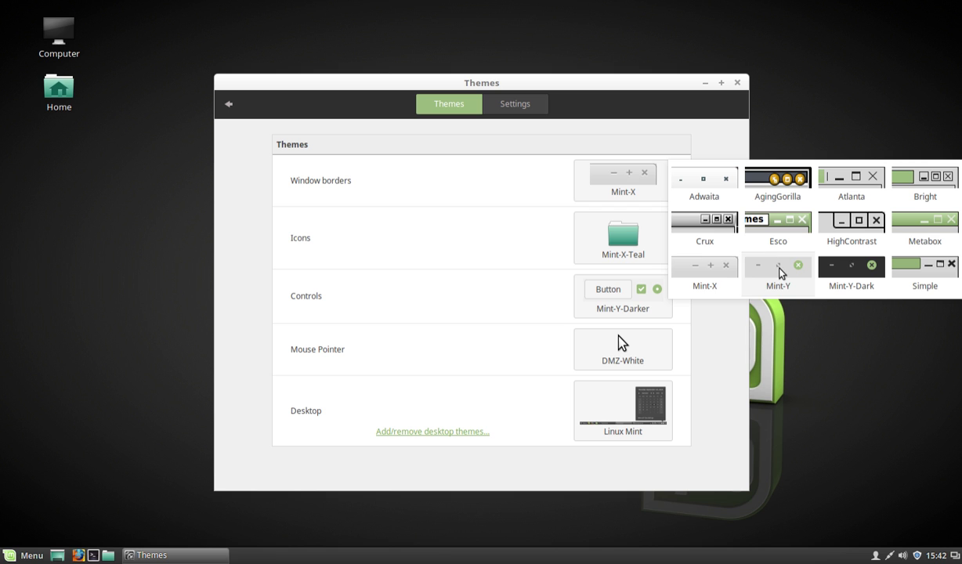
click(852, 278)
- Reposition the Themes and Home windows near the top of the screen
drag(599, 79, 649, 62)
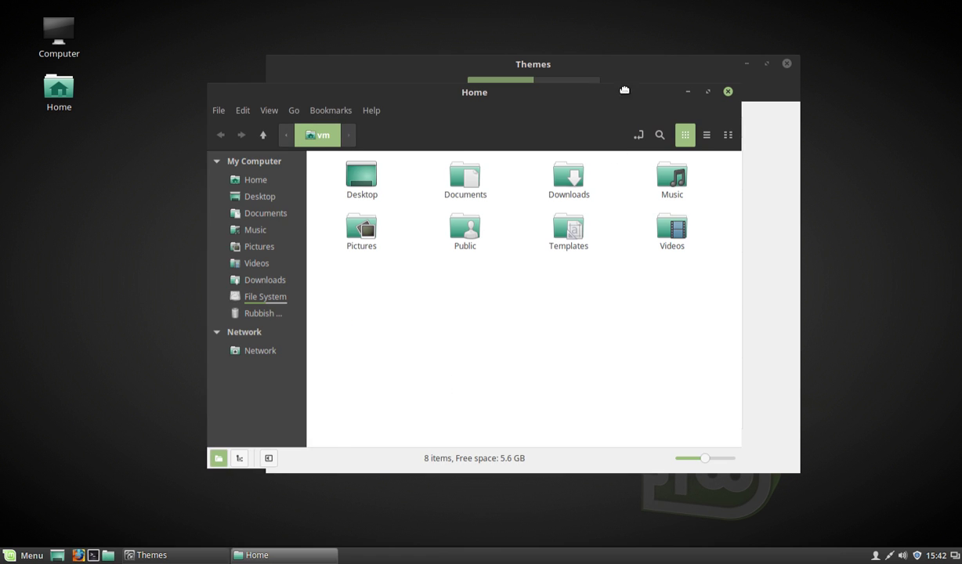
mouse_move(631, 90)
mouse_down()
mouse_move(627, 60)
mouse_move(619, 79)
mouse_up()
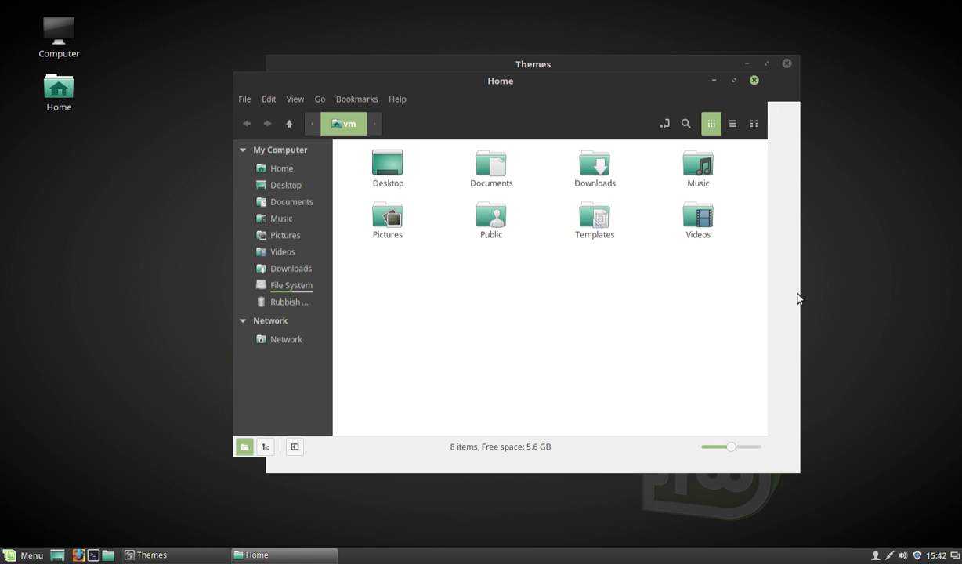
mouse_move(593, 78)
mouse_down()
mouse_move(551, 36)
mouse_move(649, 77)
mouse_up()
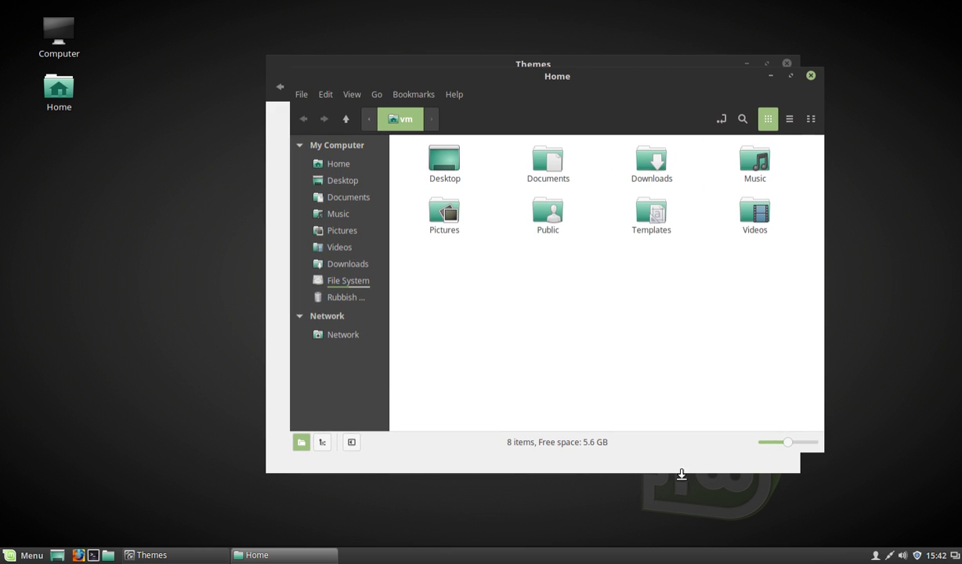
drag(697, 84, 627, 85)
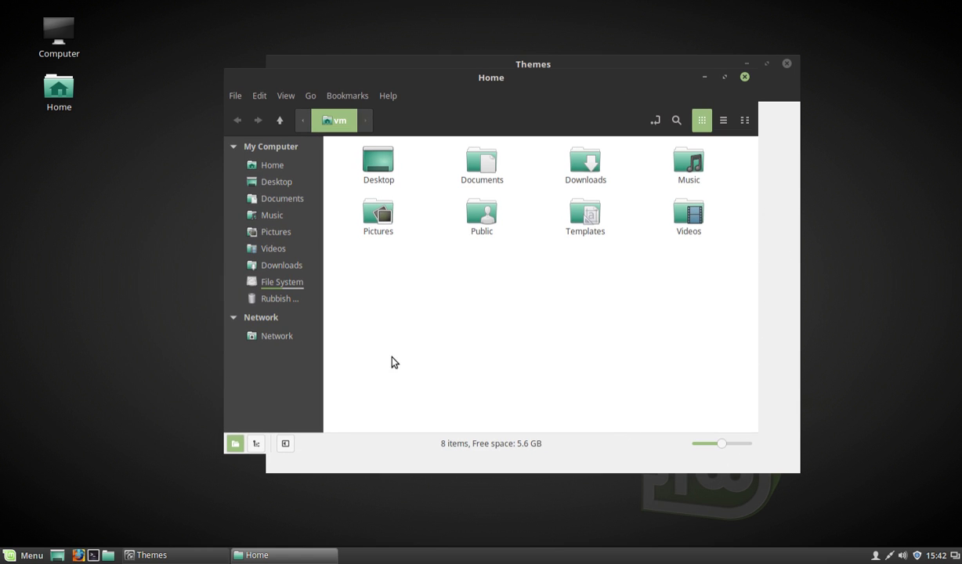
drag(581, 79, 577, 76)
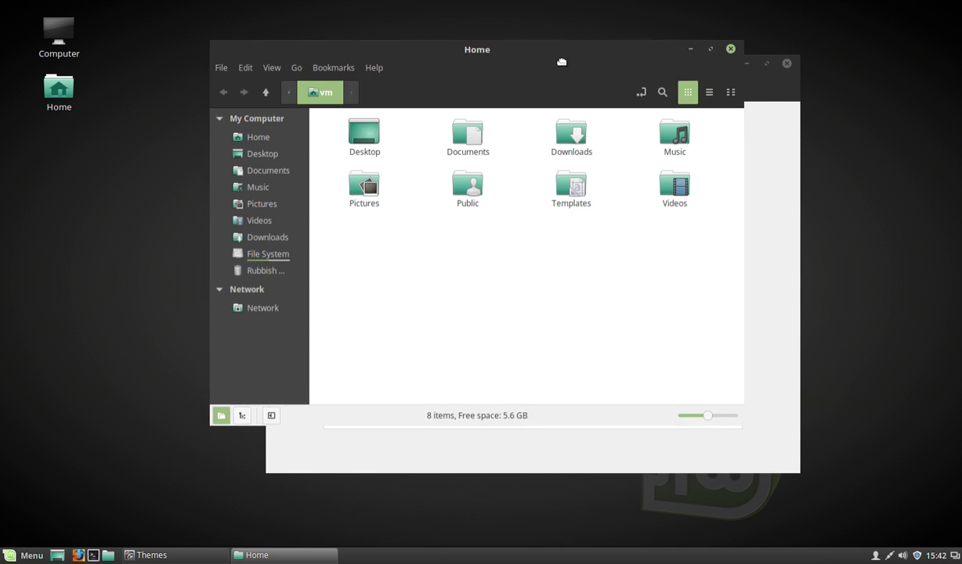
- Raise the Themes settings window above the Home folder window
click(27, 556)
click(27, 556)
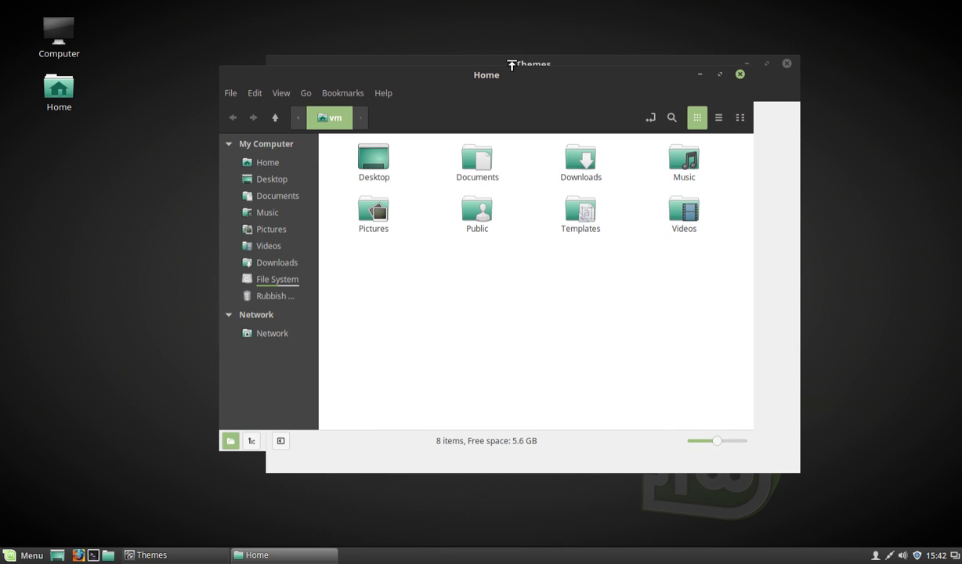
click(511, 65)
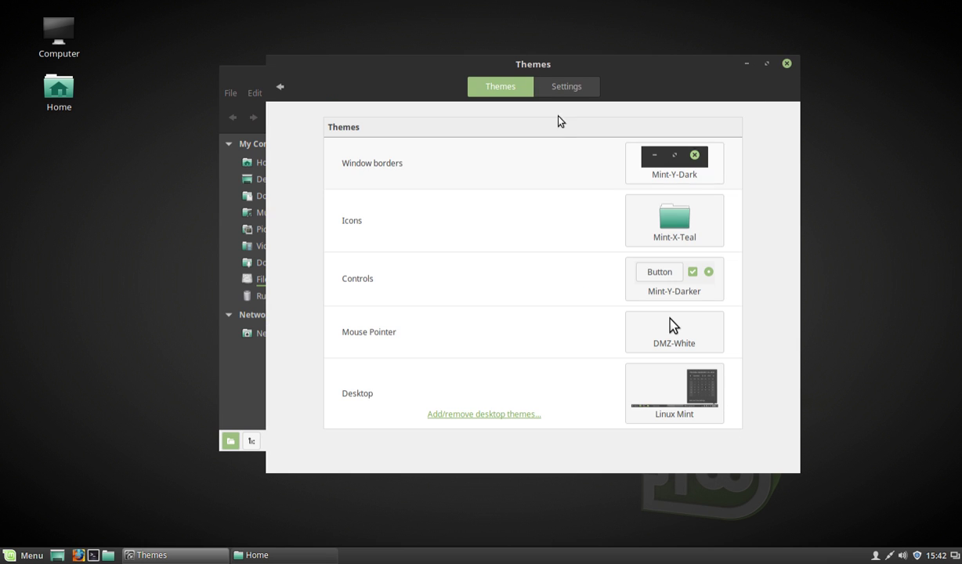
- In Effects settings, enable window effects with Cinnamon style and dialogue box effects
click(280, 86)
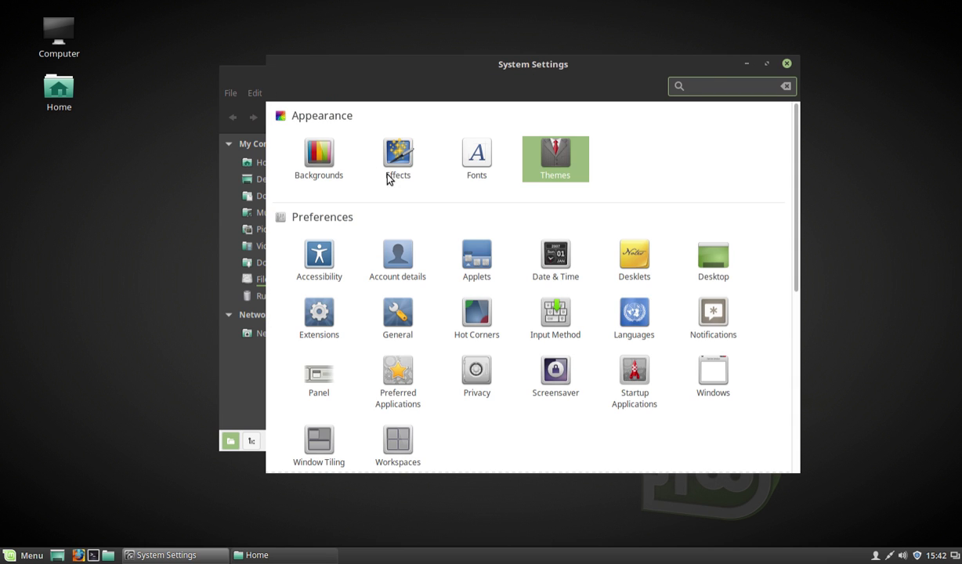
click(383, 152)
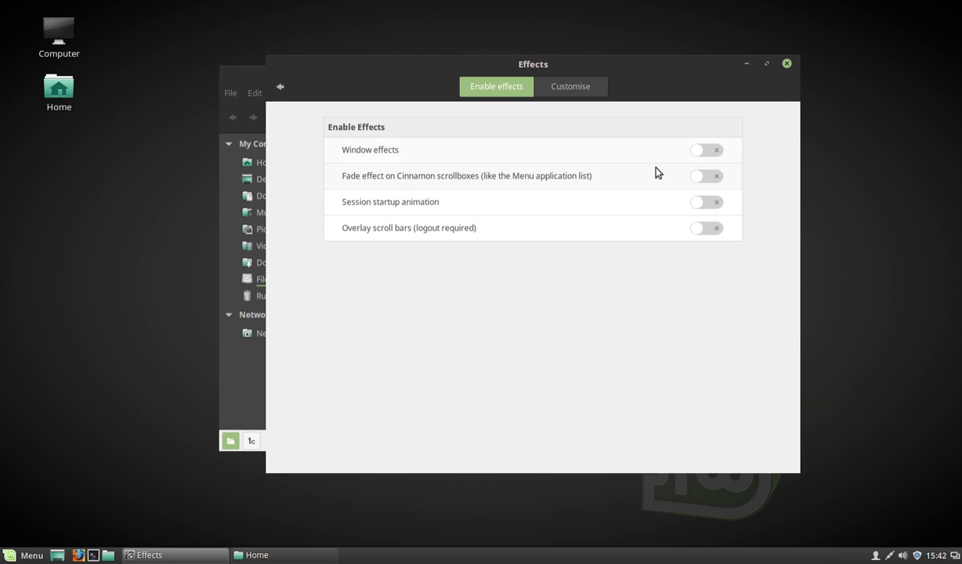
click(701, 149)
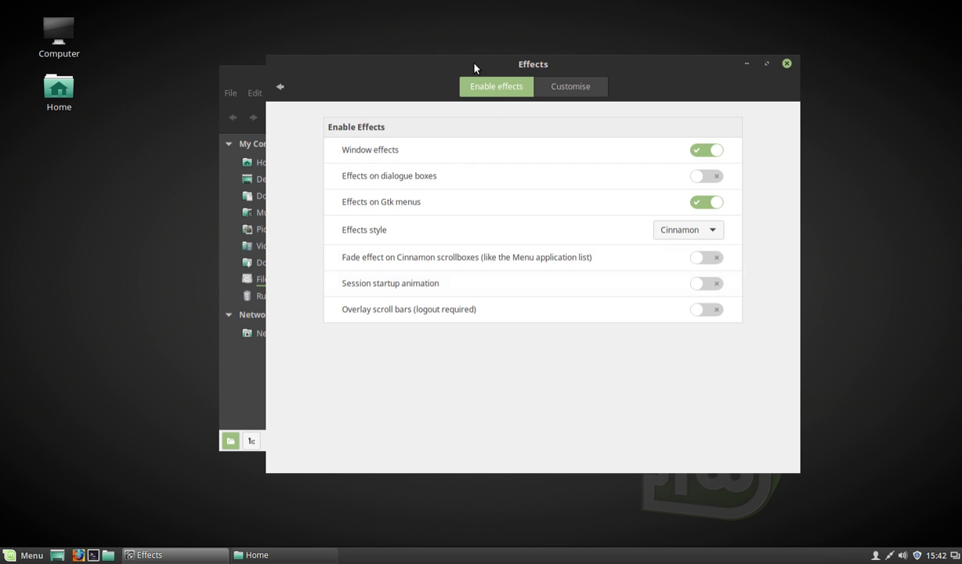
drag(474, 68, 419, 95)
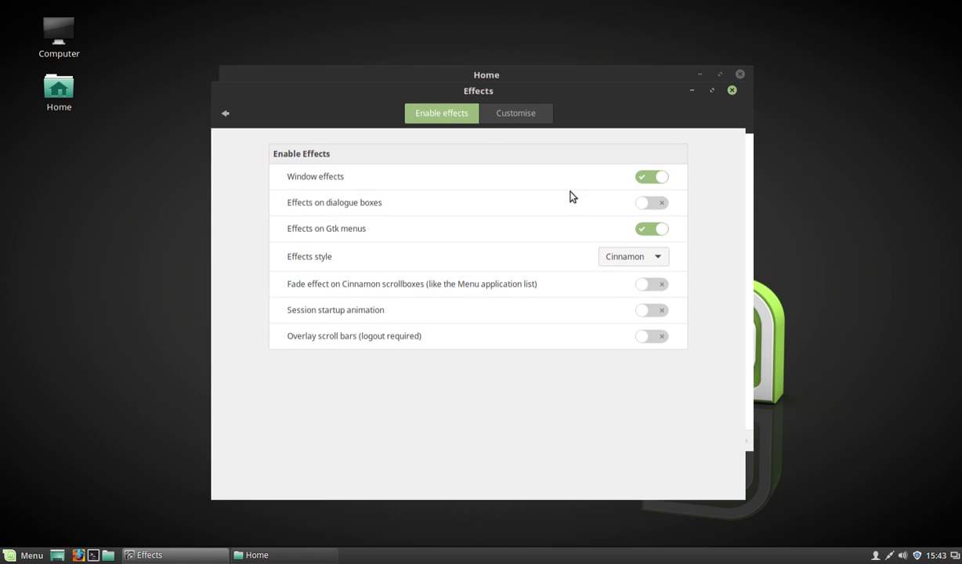
click(660, 260)
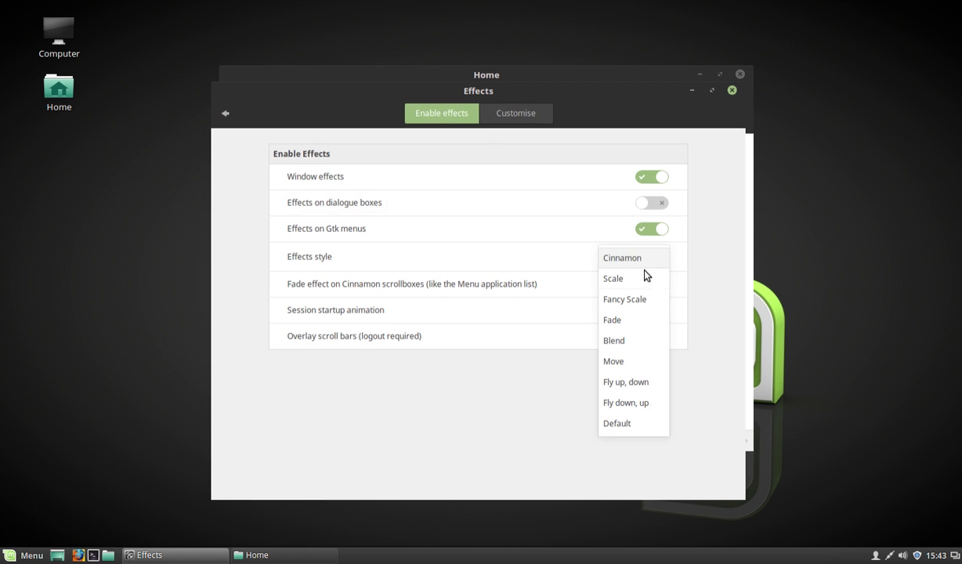
click(634, 300)
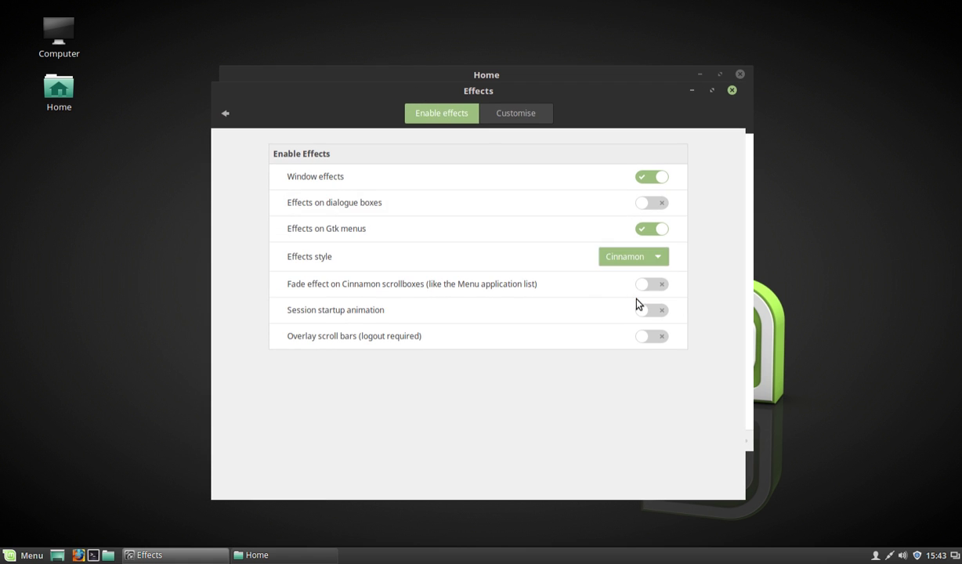
click(651, 262)
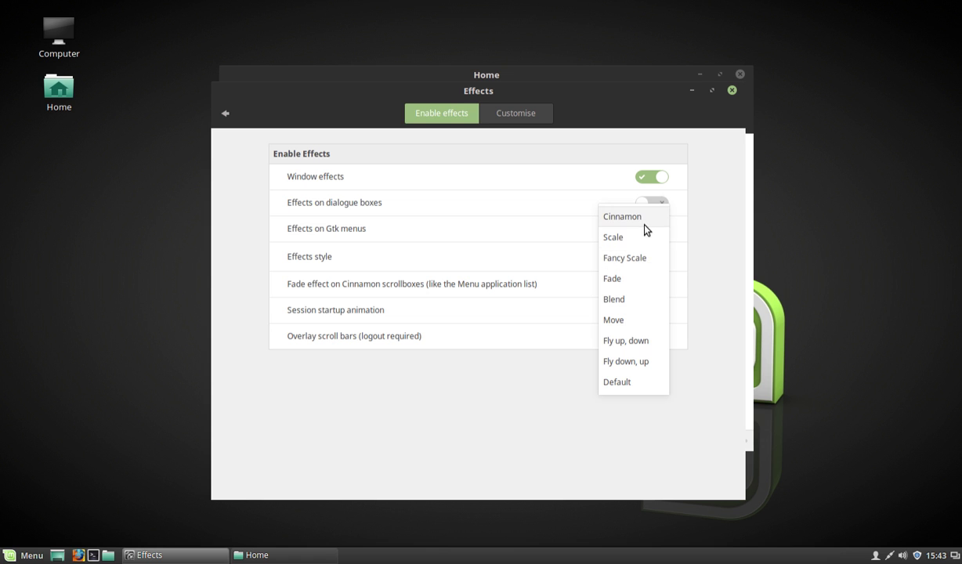
click(645, 227)
click(645, 203)
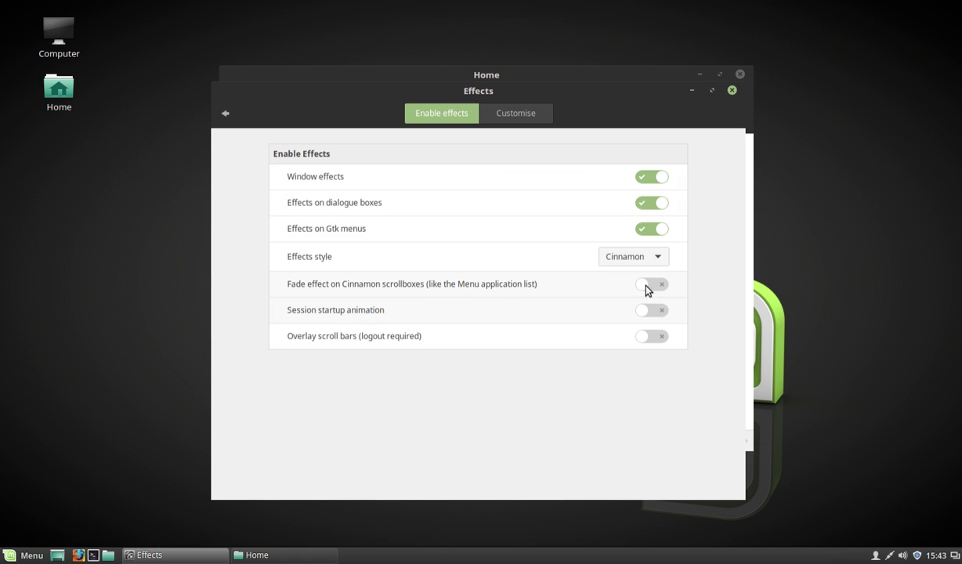
- Turn on the customised effect settings, then close Effects
drag(533, 91, 500, 74)
click(485, 99)
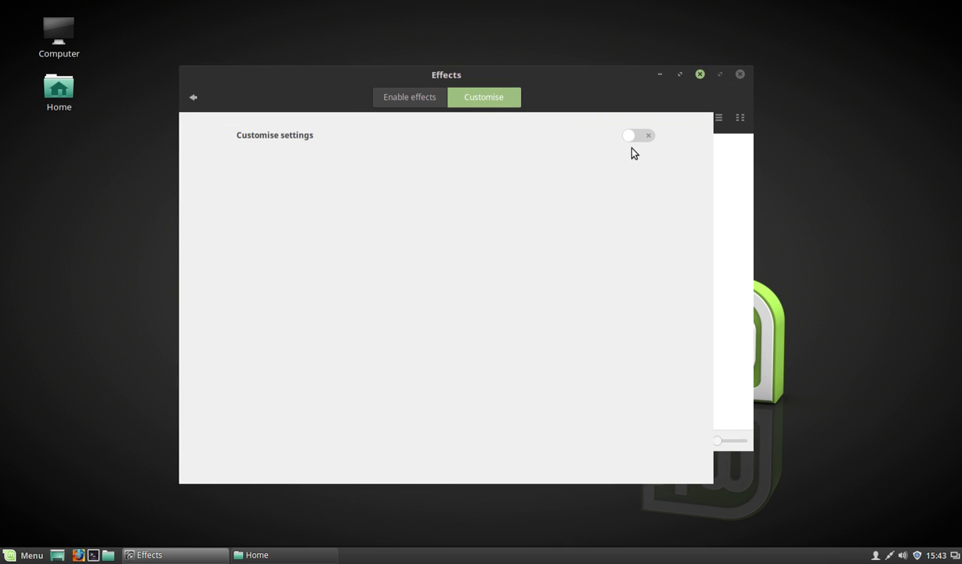
click(631, 136)
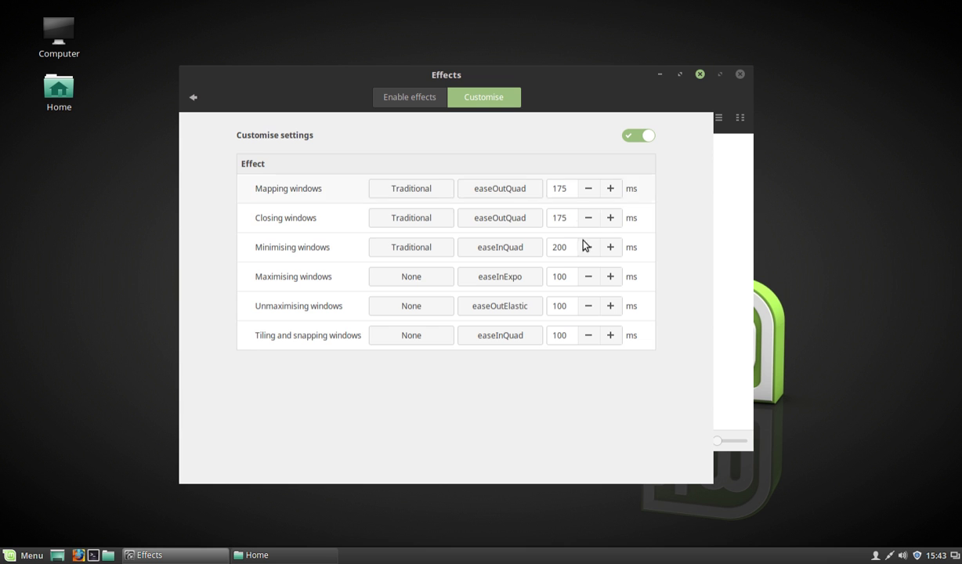
drag(623, 81, 606, 106)
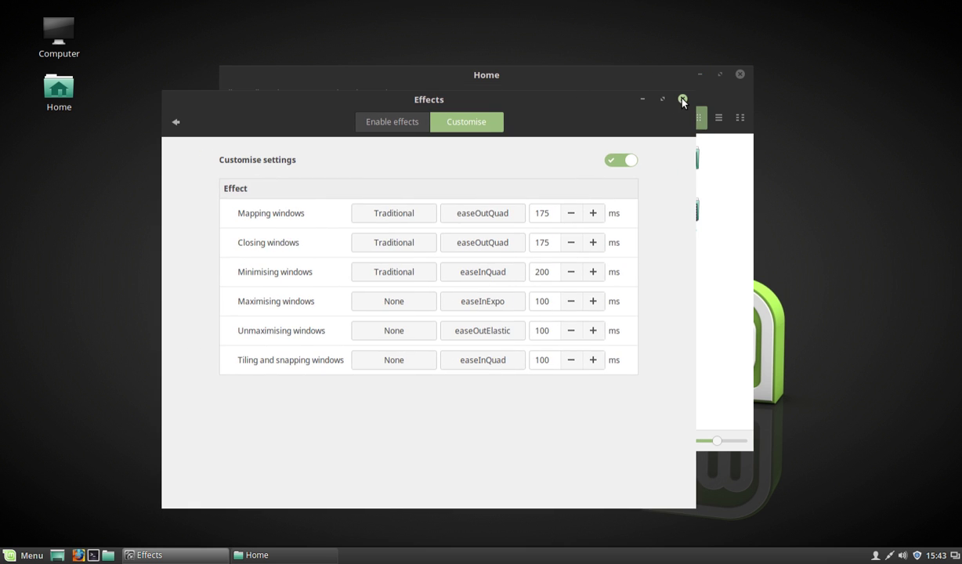
click(683, 100)
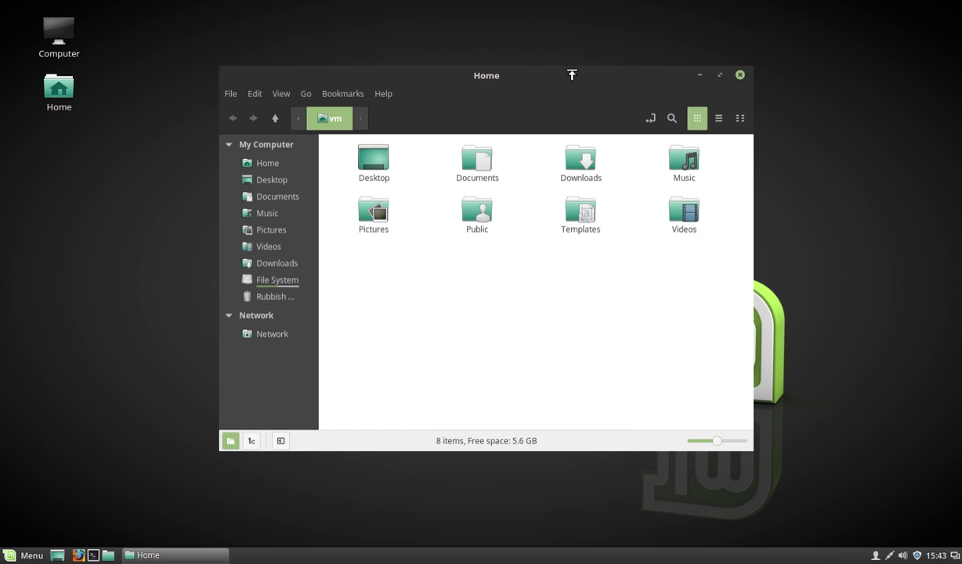
- Drag the Home folder window around, then close it from its title bar
drag(552, 76, 580, 52)
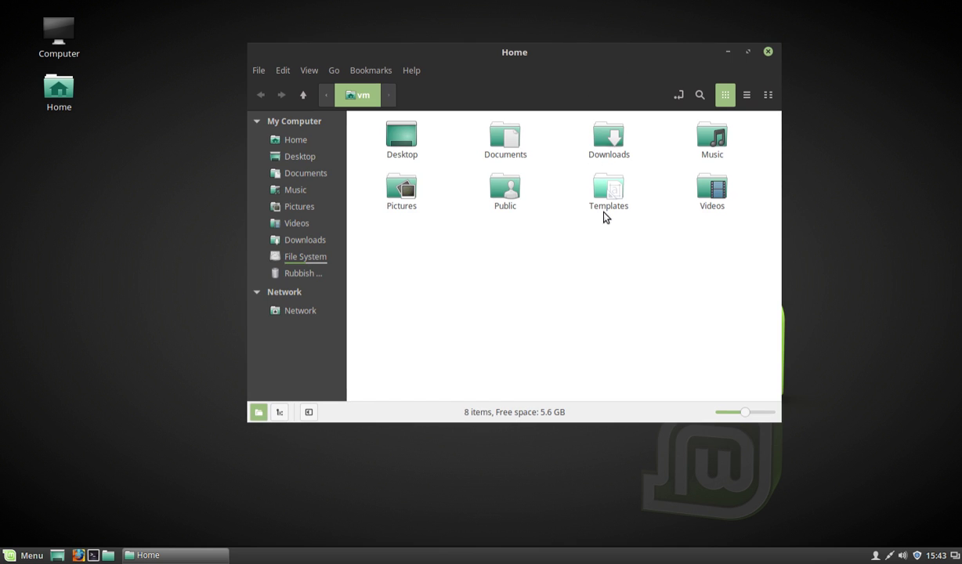
drag(558, 49, 564, 61)
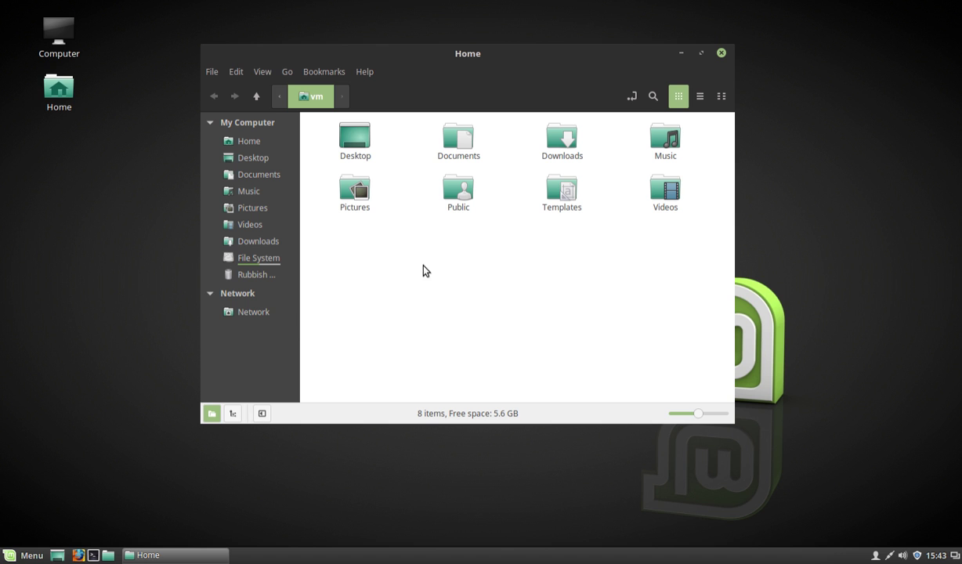
click(721, 54)
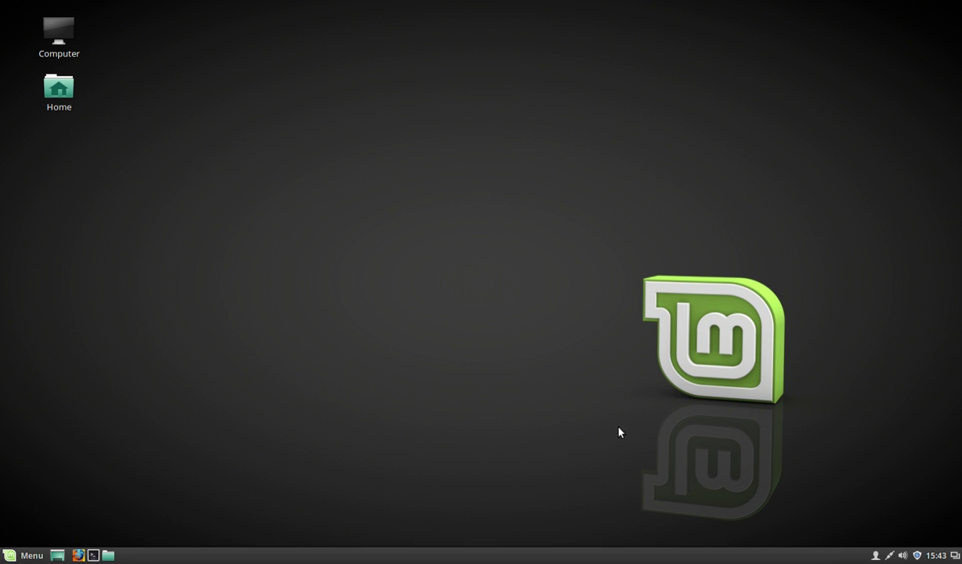
mouse_move(936, 556)
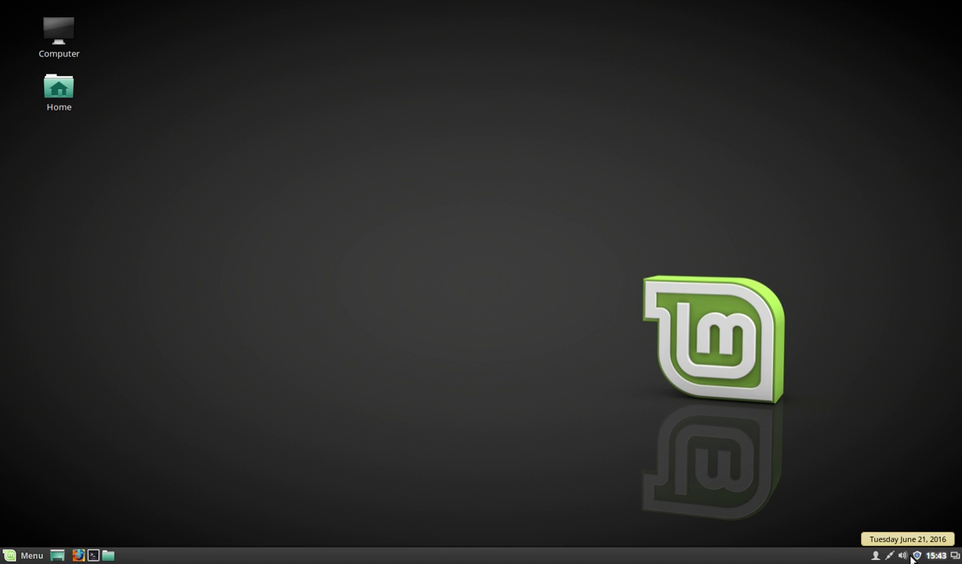
click(918, 557)
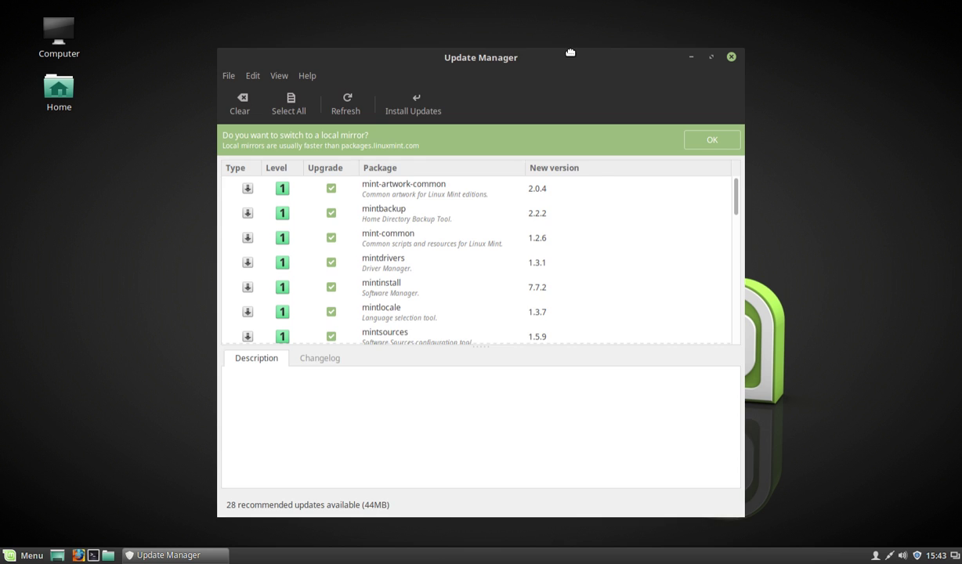
drag(570, 53, 573, 30)
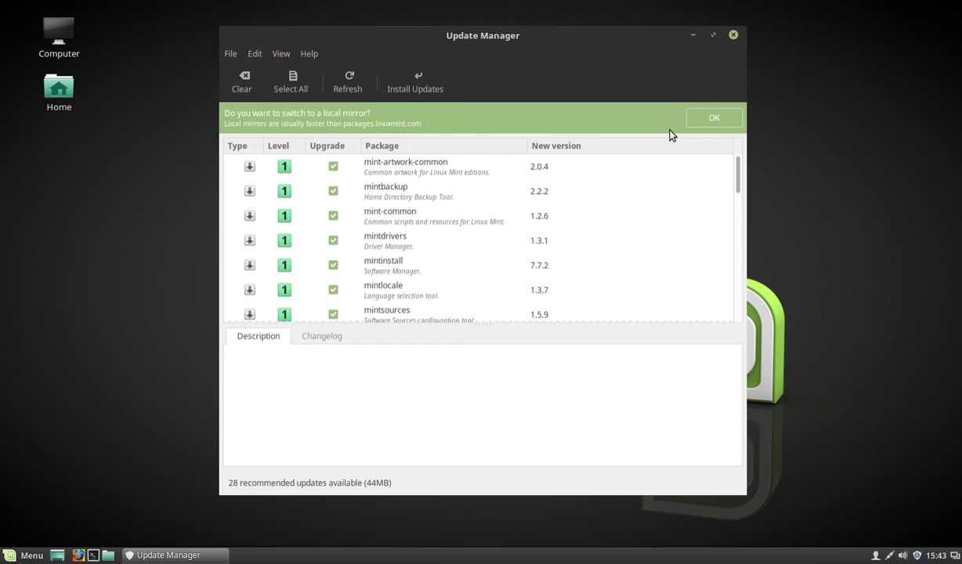
click(713, 118)
mouse_move(737, 177)
mouse_down()
mouse_move(750, 306)
mouse_move(751, 154)
mouse_up()
click(230, 54)
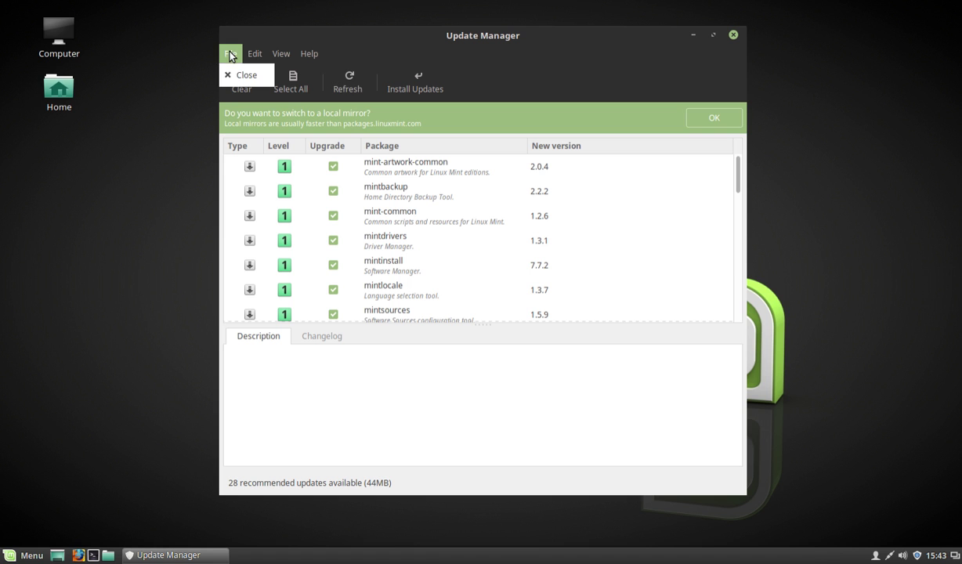
click(735, 34)
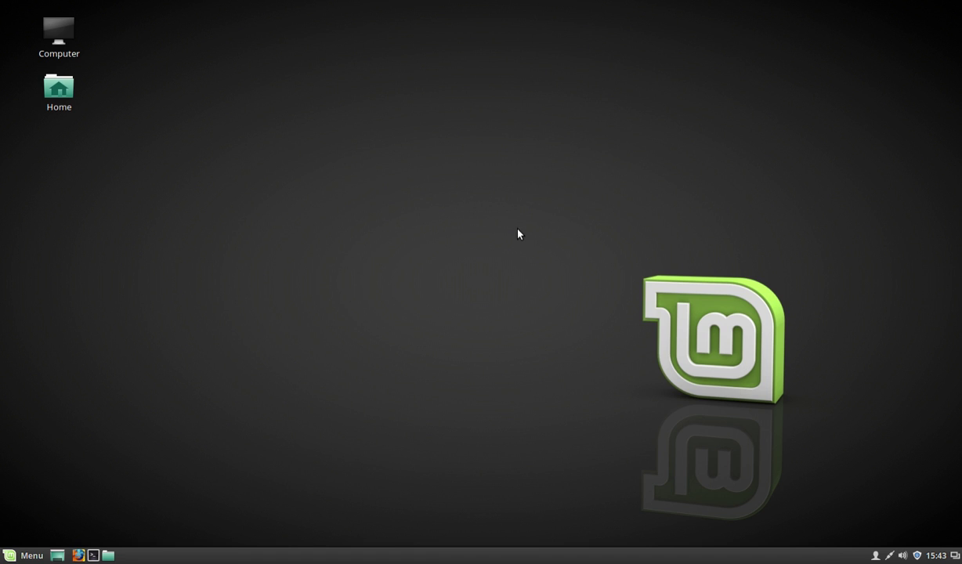
- Open Change Desktop Background, try Beach, set Shore as wallpaper, and close Backgrounds
right_click(450, 106)
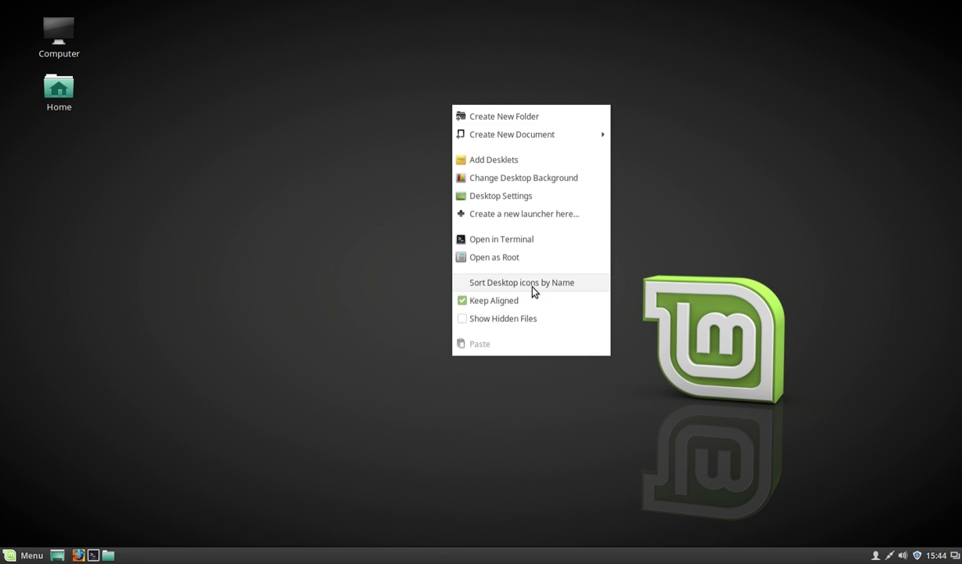
click(518, 180)
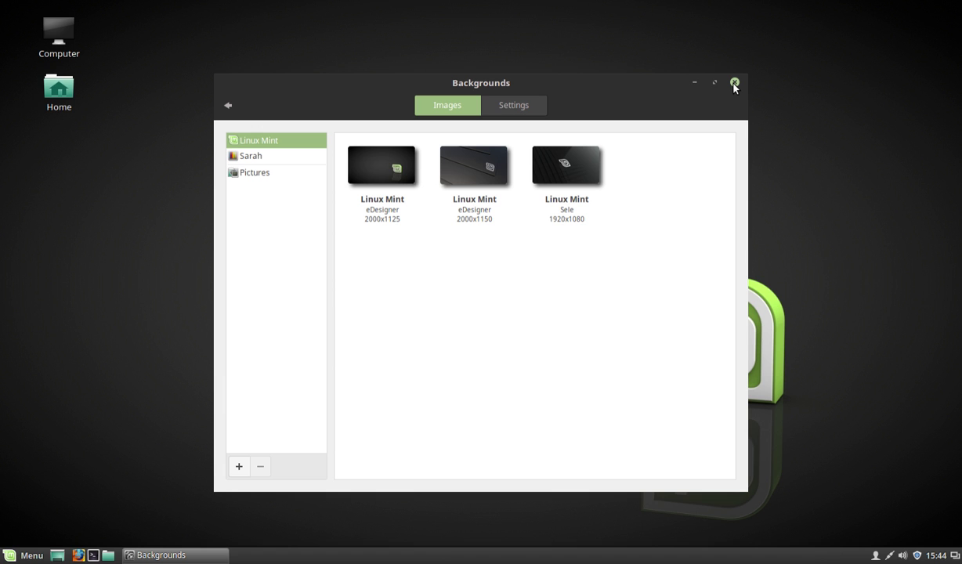
click(266, 156)
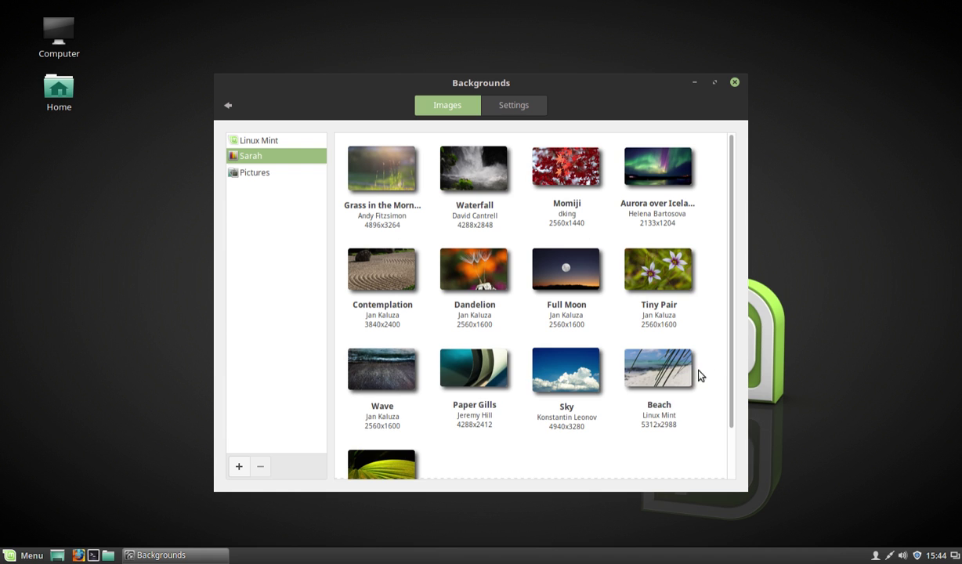
click(646, 357)
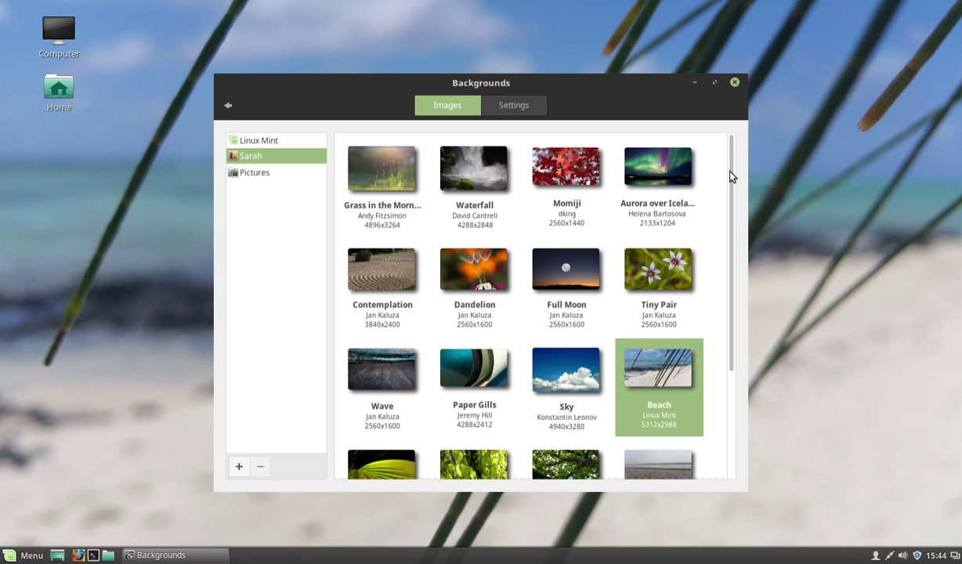
drag(730, 177, 745, 317)
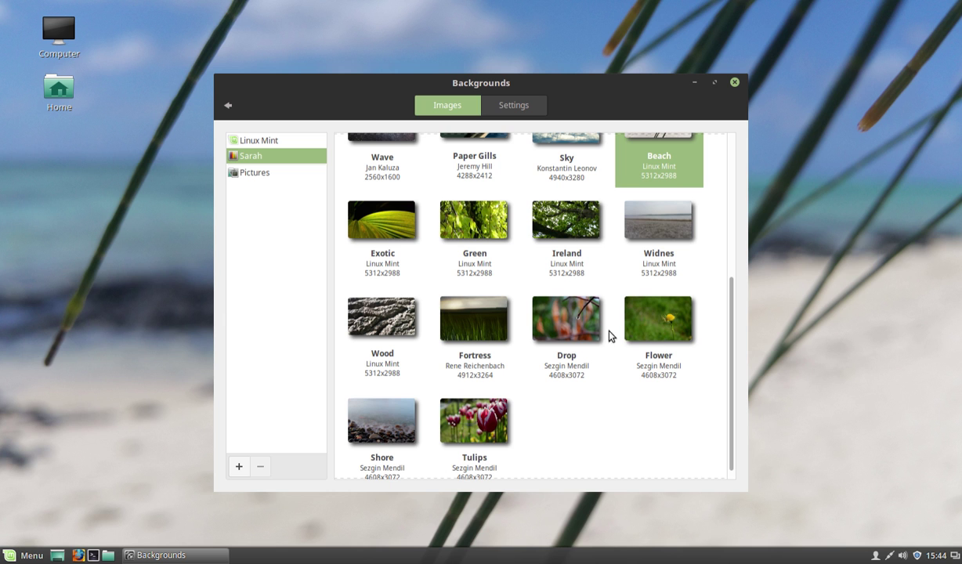
click(378, 414)
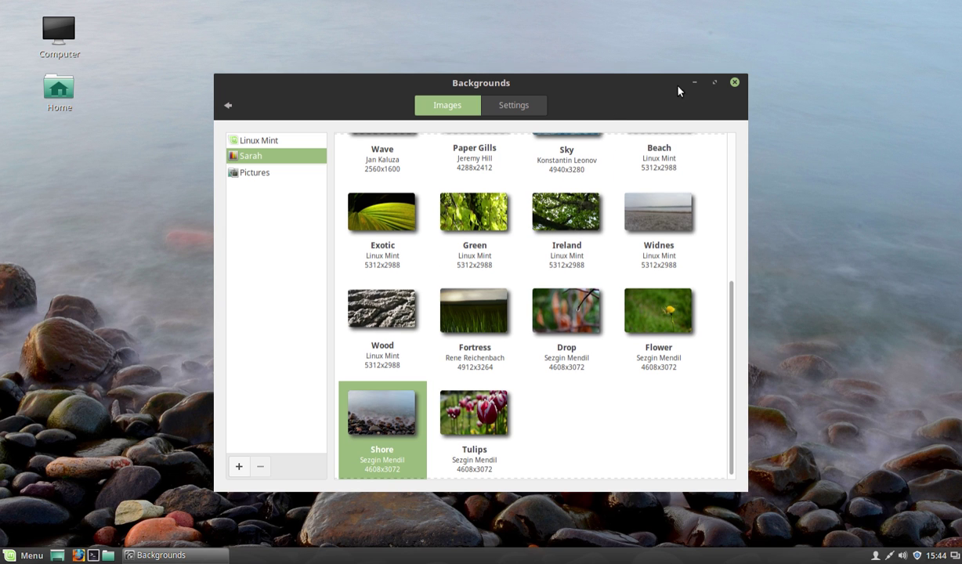
click(734, 82)
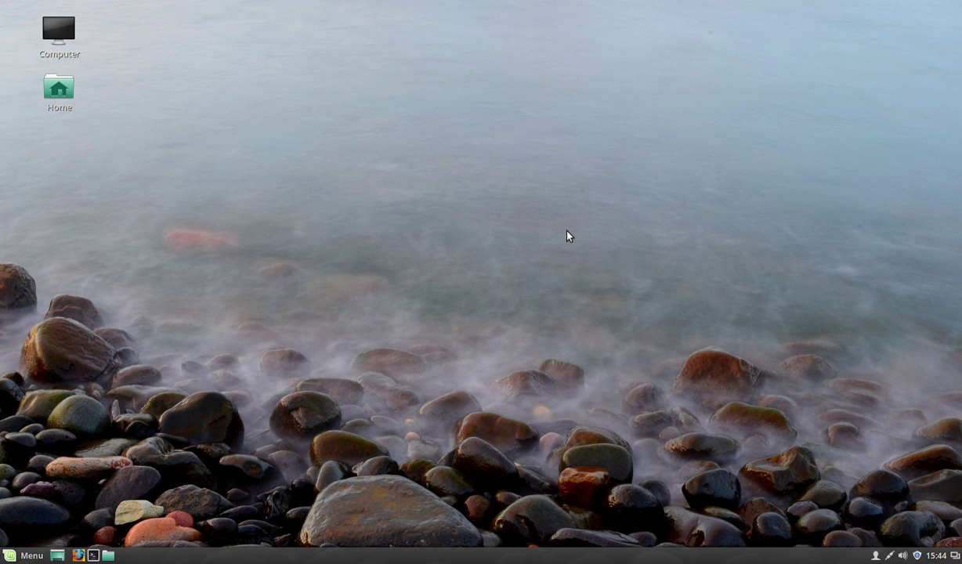